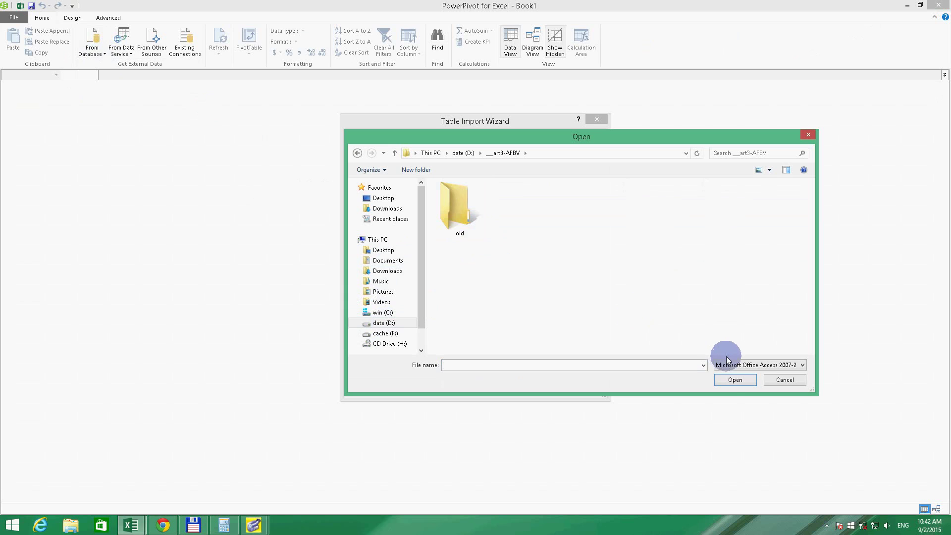
Choose foodmart 2000-all sales.mdb in the D:\__art3-AFBV folder as the Access database to import from
left_click(726, 389)
left_click_drag(808, 266, 758, 307)
left_click(622, 272)
double_click(622, 271)
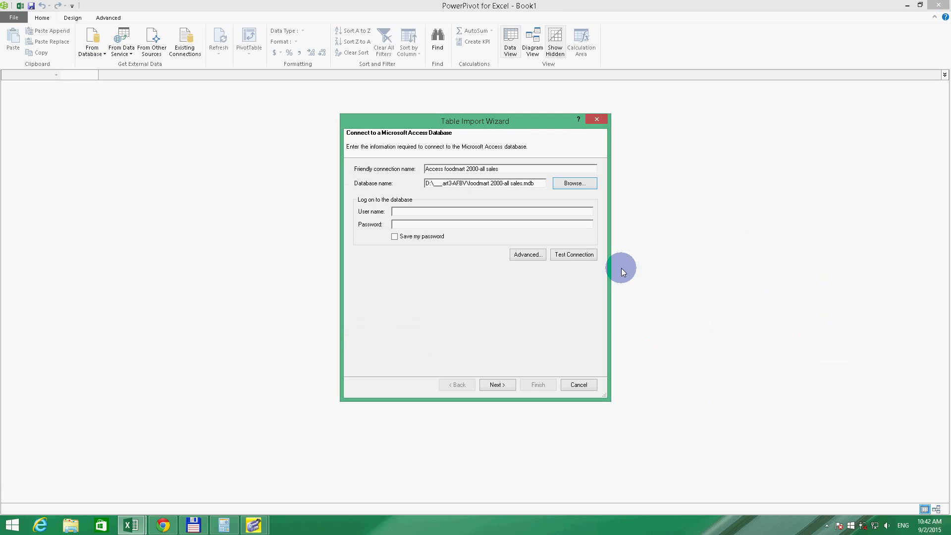
Test the connection to the Access database and proceed to the selection of tables and views
left_click(571, 254)
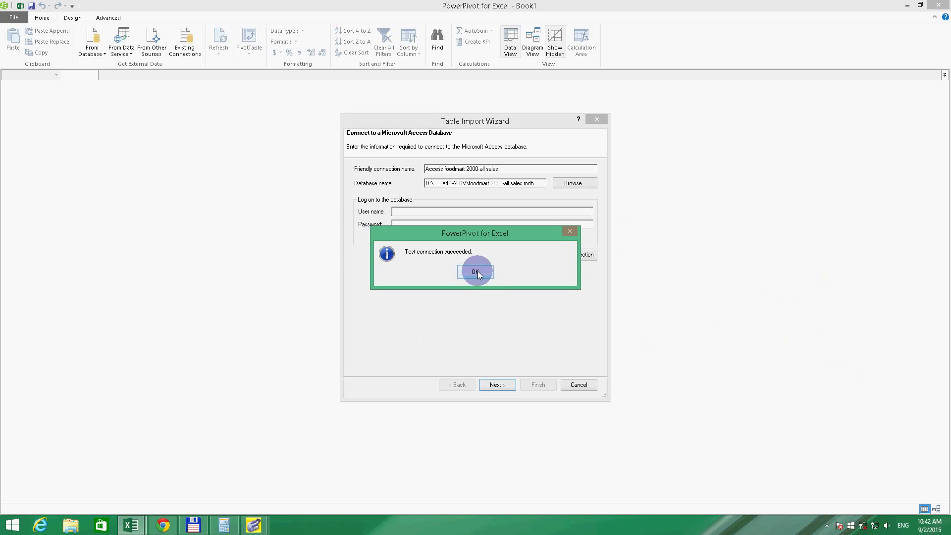
left_click(478, 272)
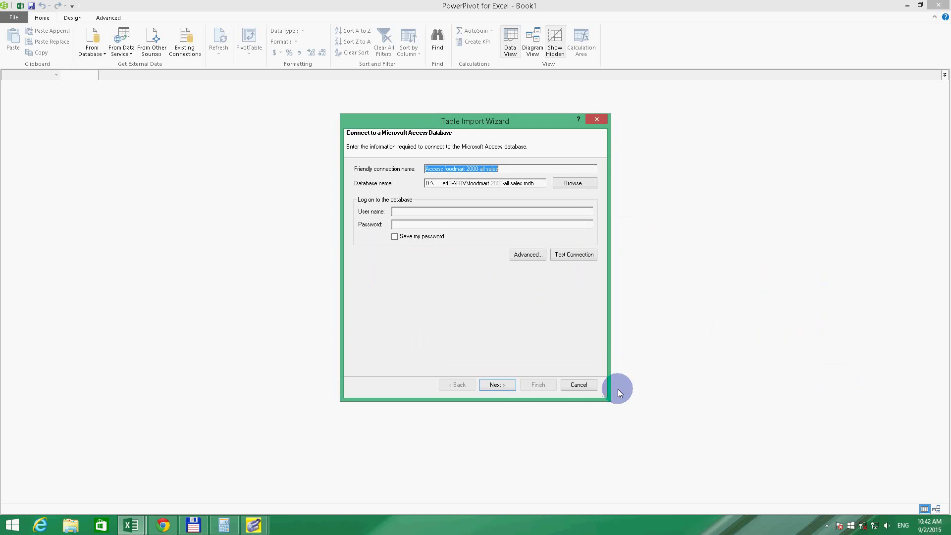
left_click(498, 385)
left_click(500, 385)
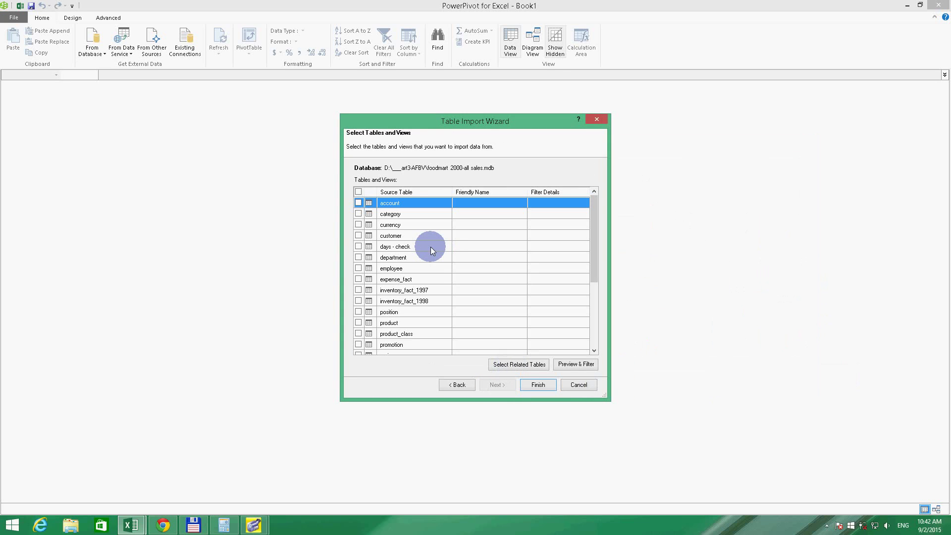
Select the account, expense_fact, sales_fact_19971998 and time_by_day source tables for import
left_click(358, 203)
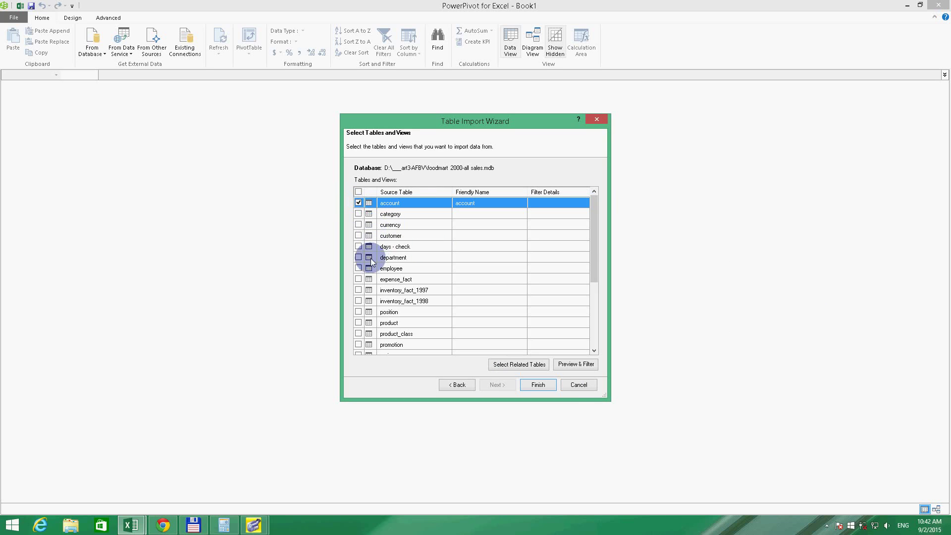
left_click(358, 280)
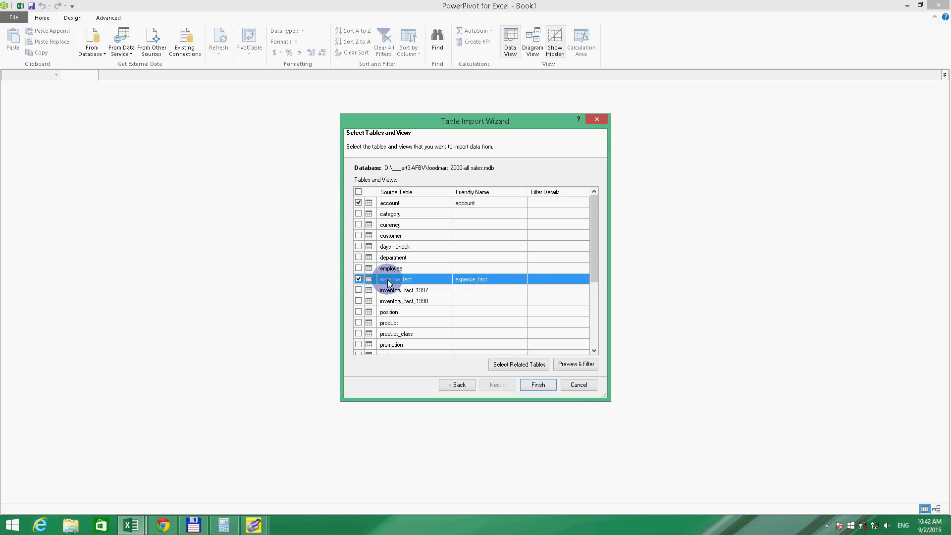
left_click_drag(591, 265, 581, 331)
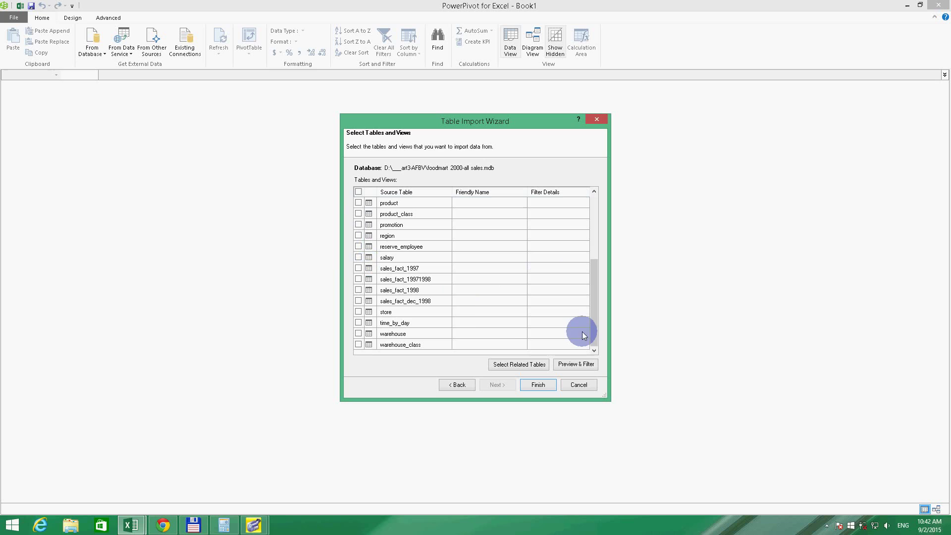
left_click(358, 278)
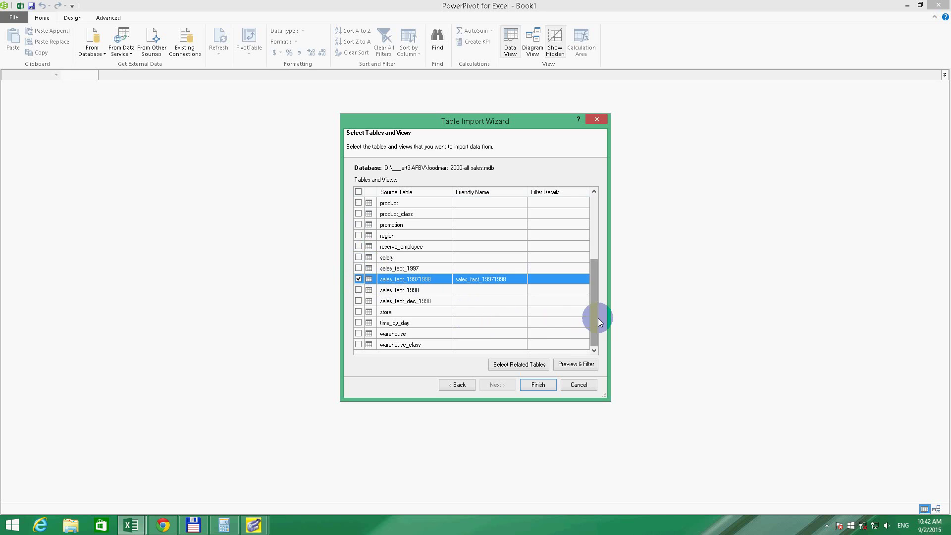
left_click(358, 322)
Add the product, product_class, region, store and customer tables to the import selection
left_click_drag(591, 321, 590, 277)
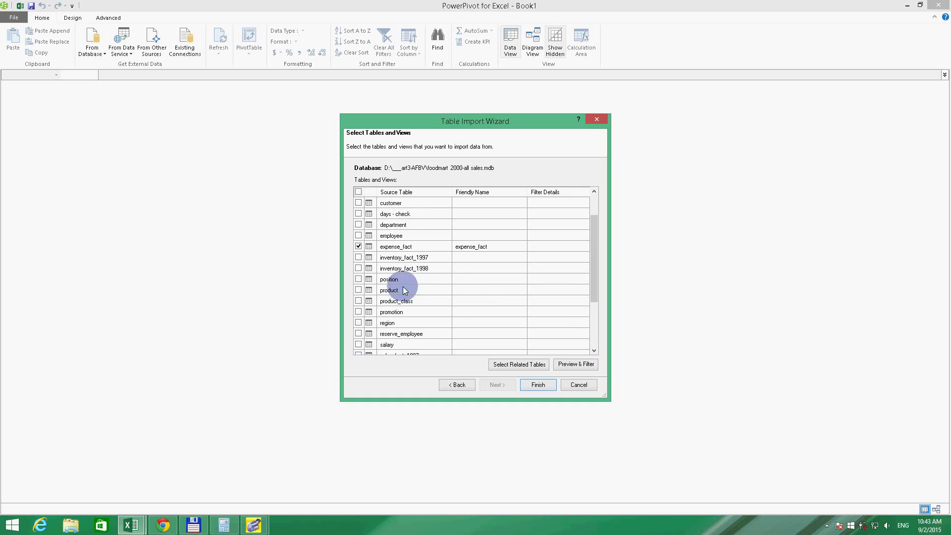
left_click(358, 290)
left_click(358, 301)
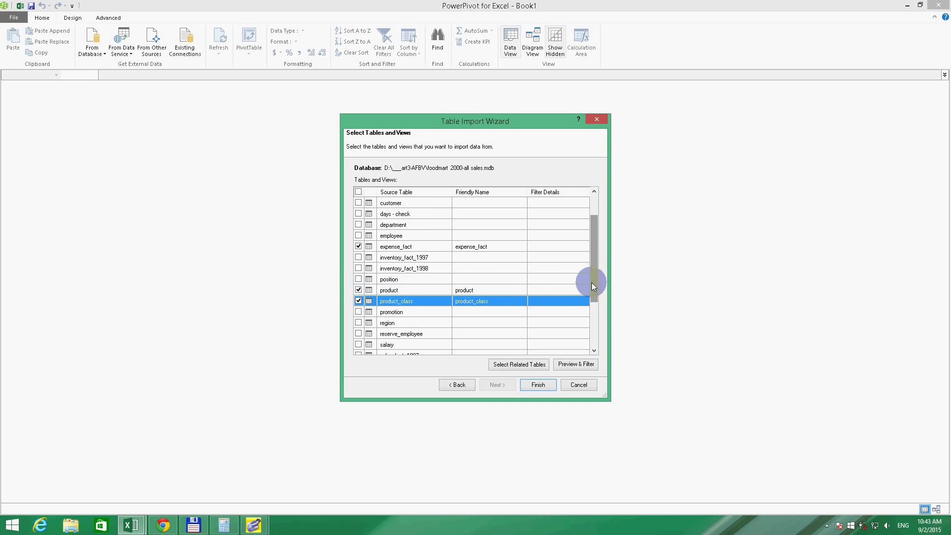
left_click_drag(592, 282, 596, 326)
left_click(358, 312)
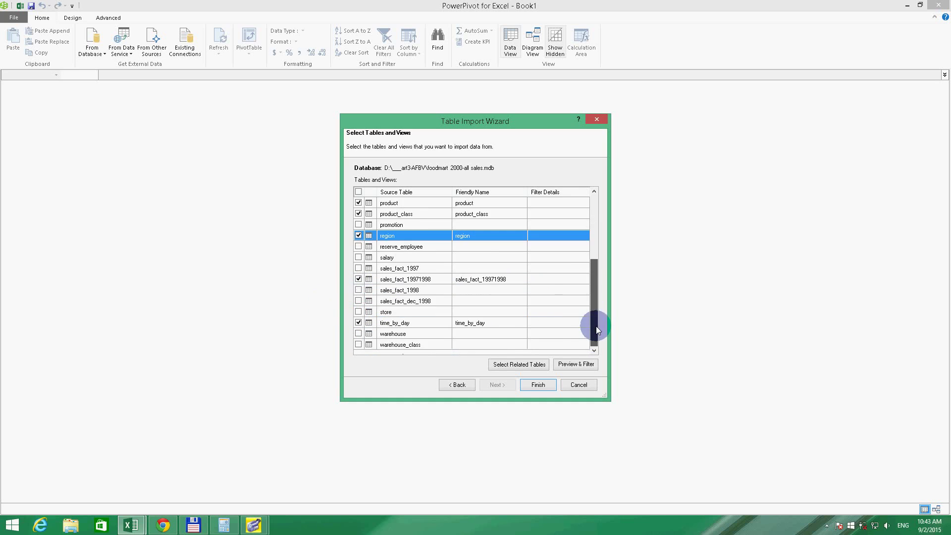
left_click(358, 311)
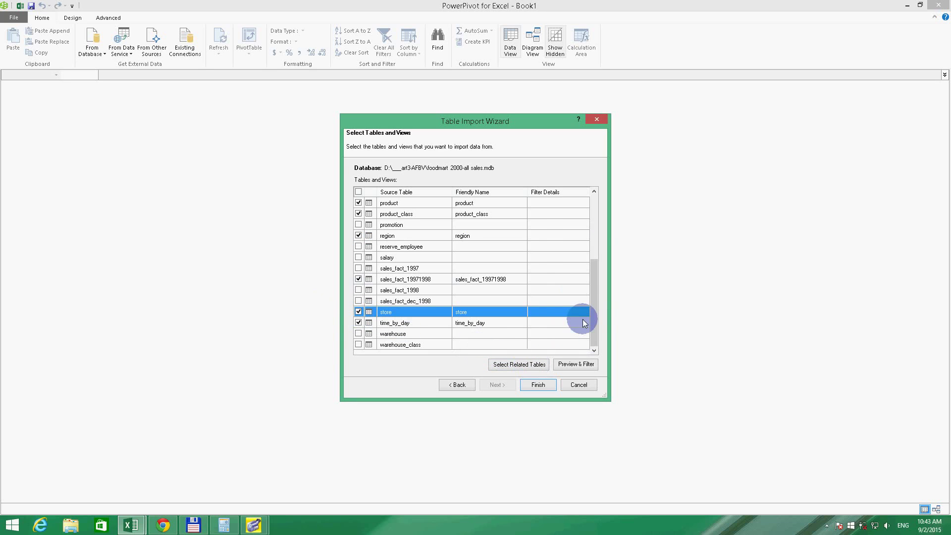
left_click_drag(591, 317, 594, 240)
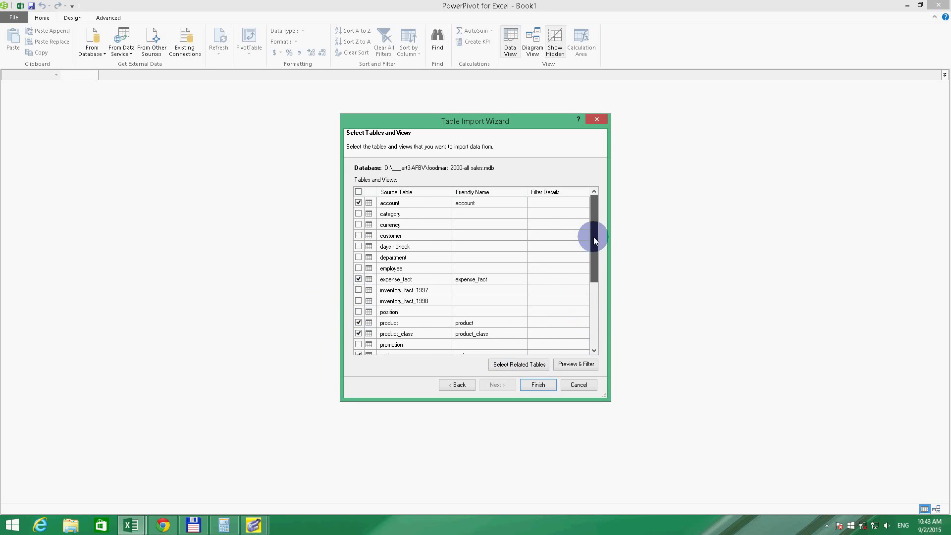
left_click(358, 236)
left_click_drag(592, 257, 601, 377)
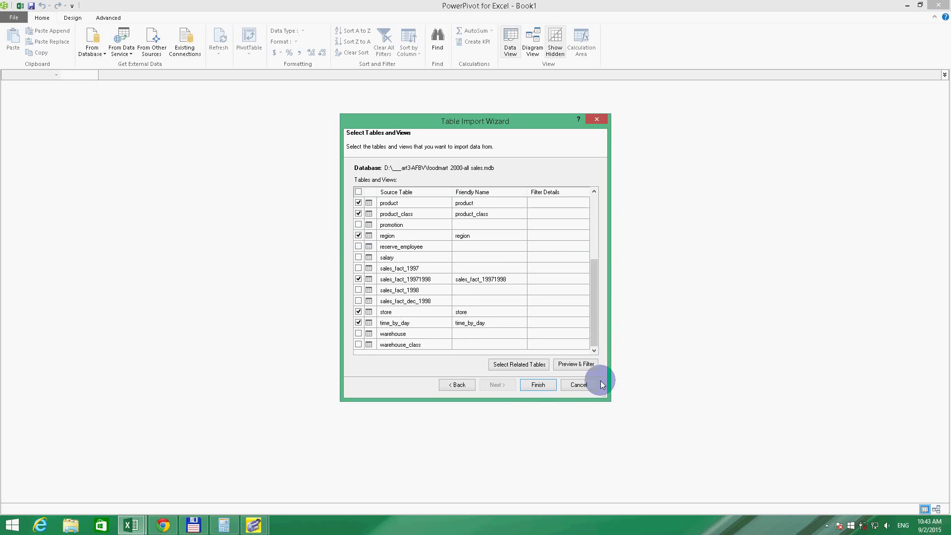
Import the selected tables, close the import wizard and show the data model as a diagram
left_click(539, 384)
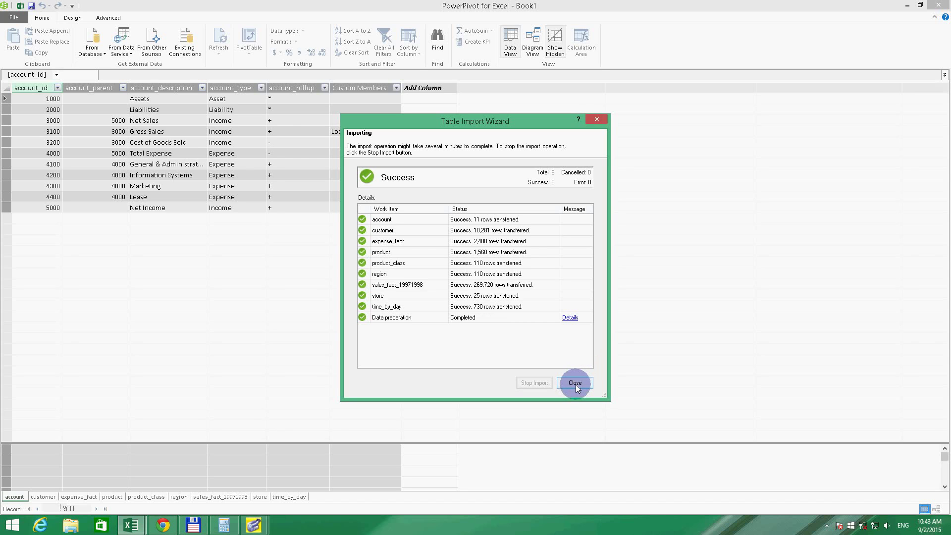
left_click(575, 383)
left_click(582, 52)
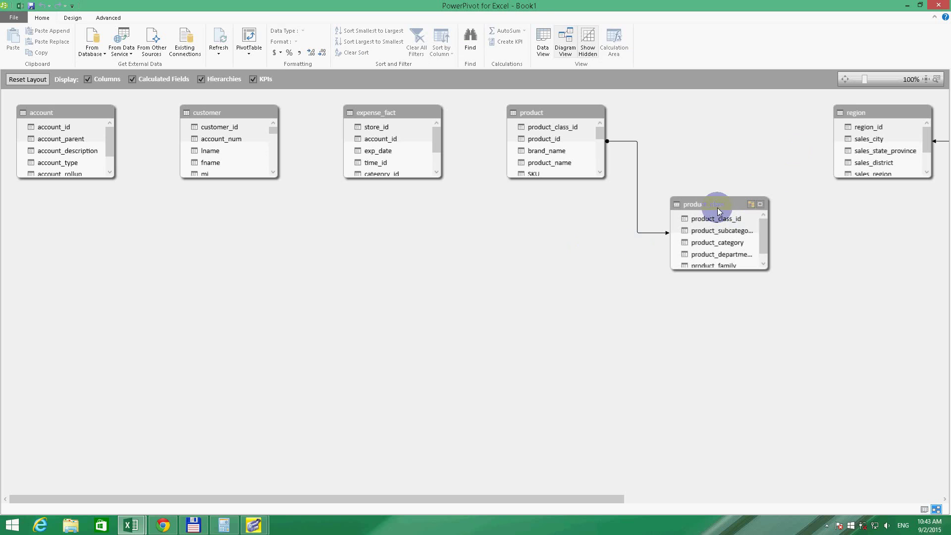
Move product_class, region and store in a column below product, and bring sales_fact_19971998 and time_by_day close beside them
left_click_drag(717, 206, 560, 200)
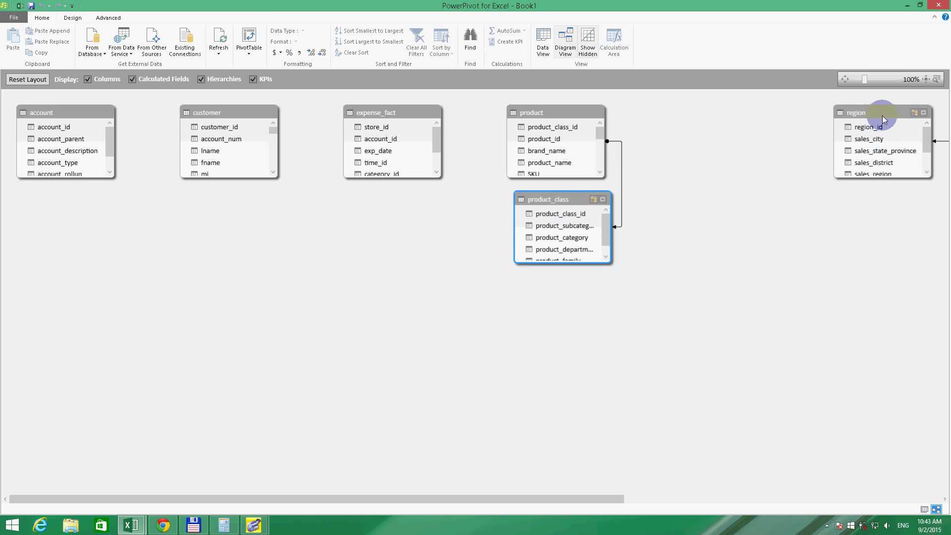
left_click_drag(881, 115, 629, 285)
left_click_drag(541, 500, 891, 435)
left_click_drag(535, 205, 97, 399)
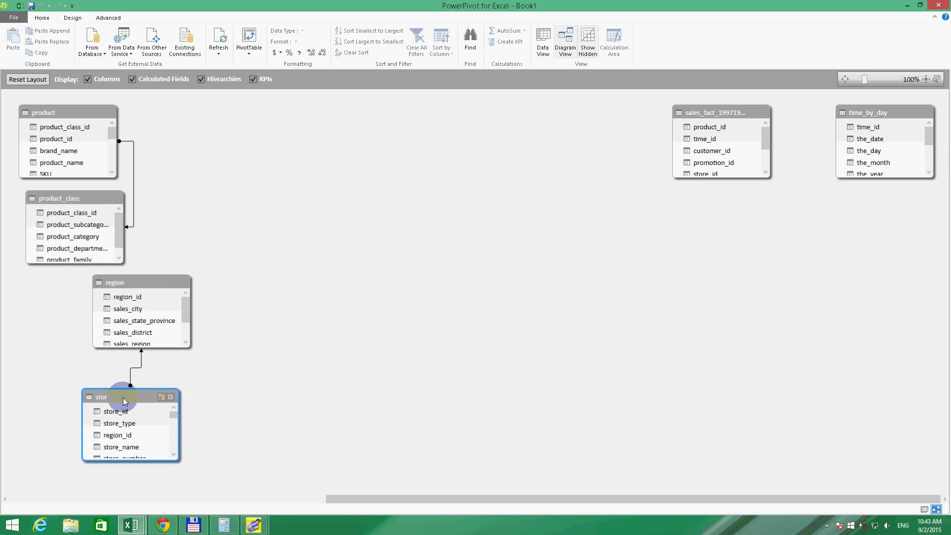
left_click_drag(676, 113, 189, 133)
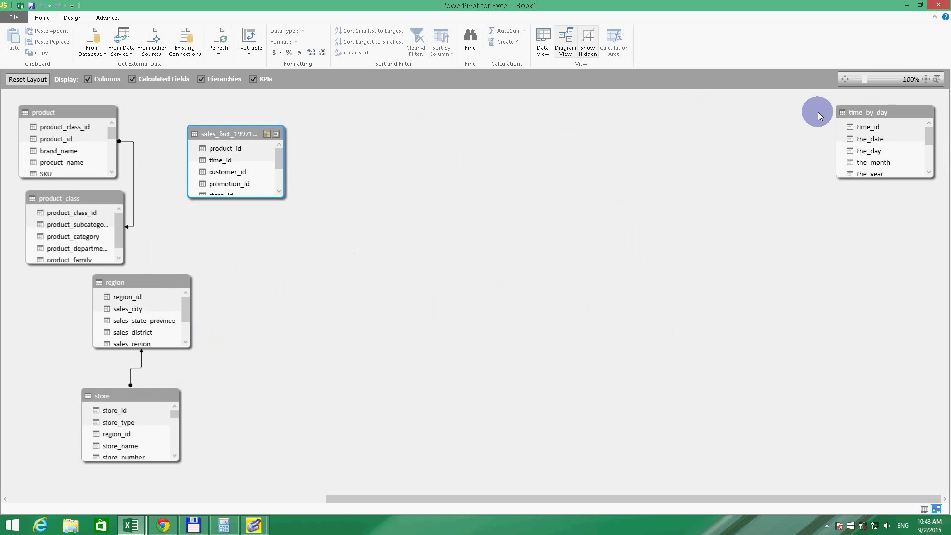
left_click_drag(859, 112, 268, 240)
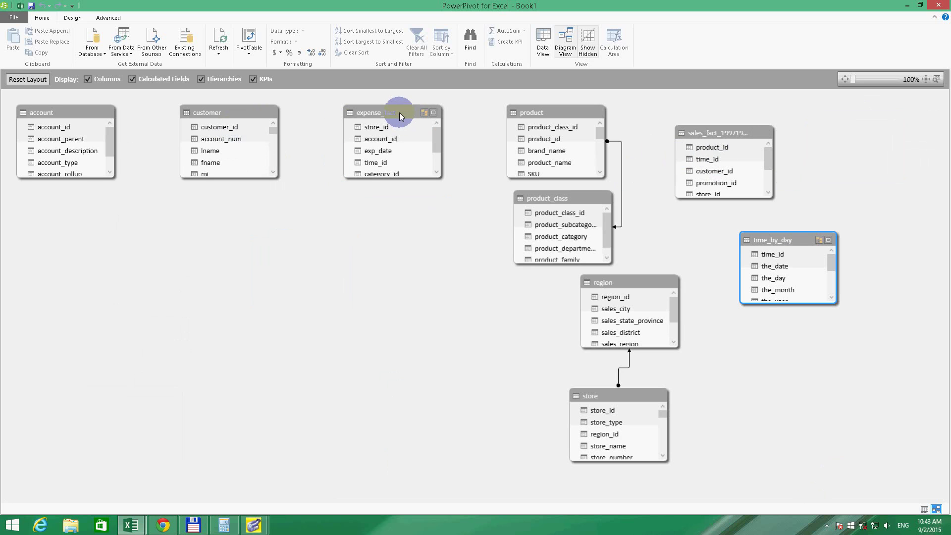
Place expense_fact and sales_fact_19971998 side by side below customer, and align region above store beneath product_class
left_click_drag(396, 113, 201, 303)
left_click_drag(733, 136, 358, 308)
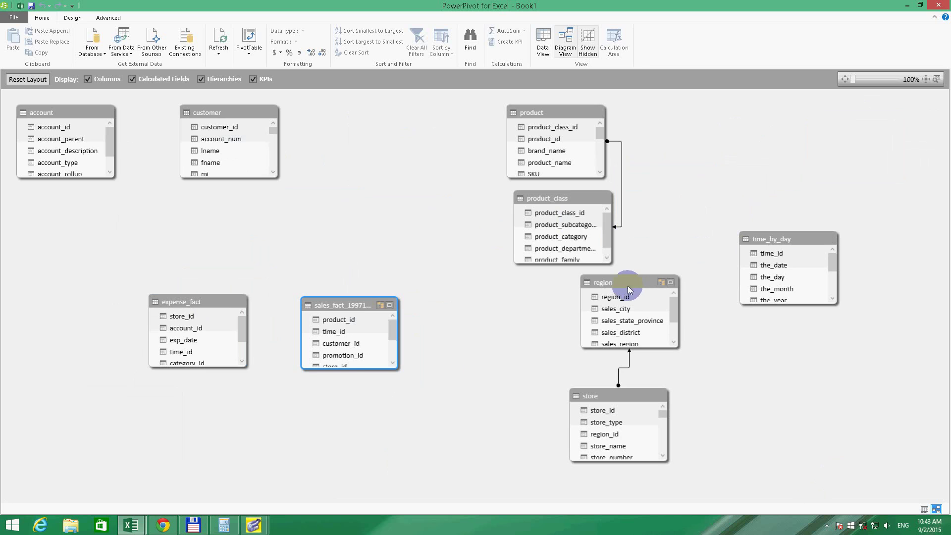
left_click_drag(628, 287, 598, 294)
left_click_drag(601, 396, 524, 402)
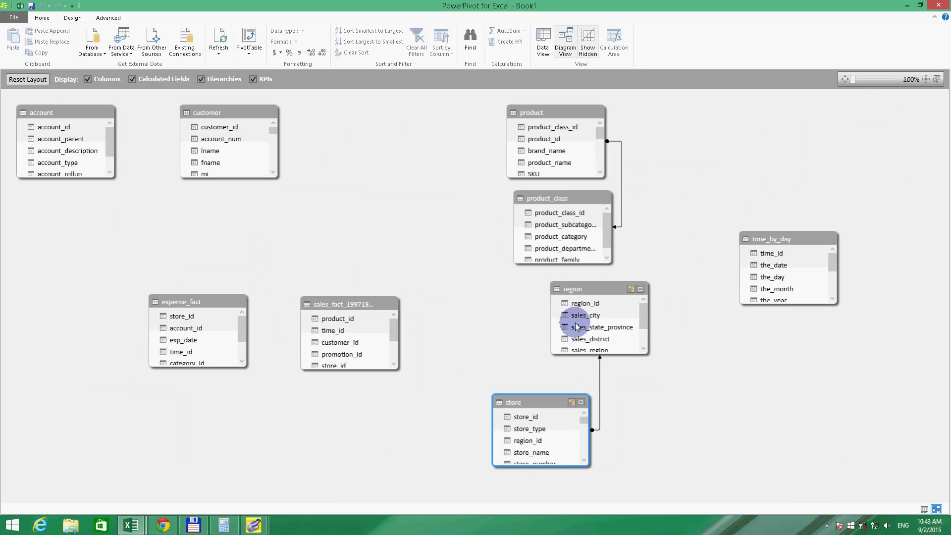
left_click_drag(589, 287, 531, 305)
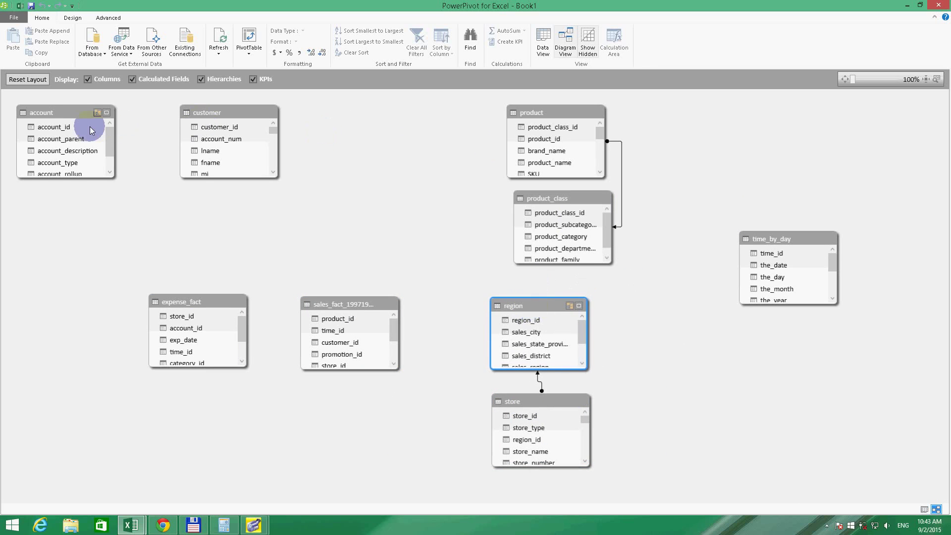
Arrange time_by_day and customer in a column below account, and stack sales_fact_19971998 above expense_fact in the middle of the diagram
left_click_drag(195, 114, 33, 421)
left_click_drag(195, 300, 432, 195)
left_click_drag(327, 304, 263, 195)
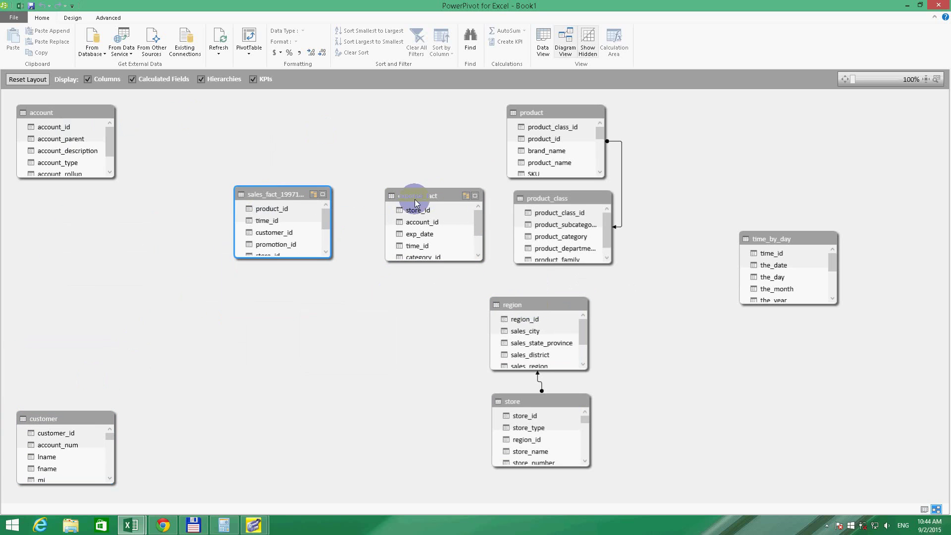
left_click_drag(415, 199, 279, 320)
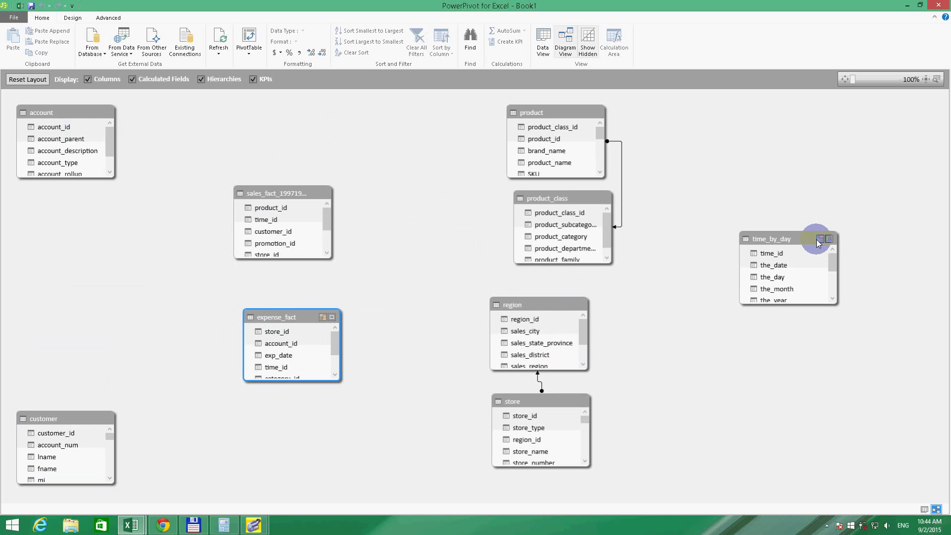
left_click_drag(799, 239, 67, 270)
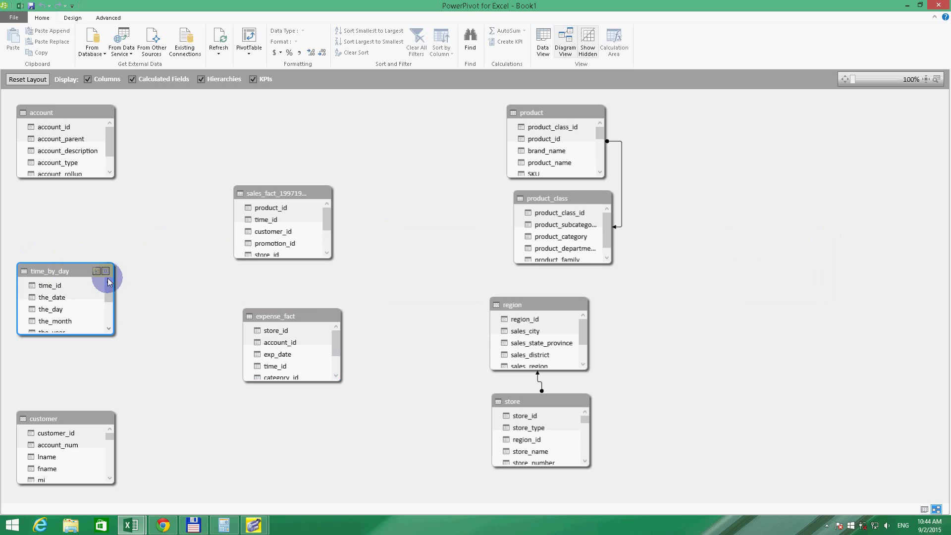
Relate time_id in time_by_day to time_id in sales_fact_19971998 and expense_fact, and move expense_fact above sales_fact_19971998
left_click_drag(58, 285, 266, 221)
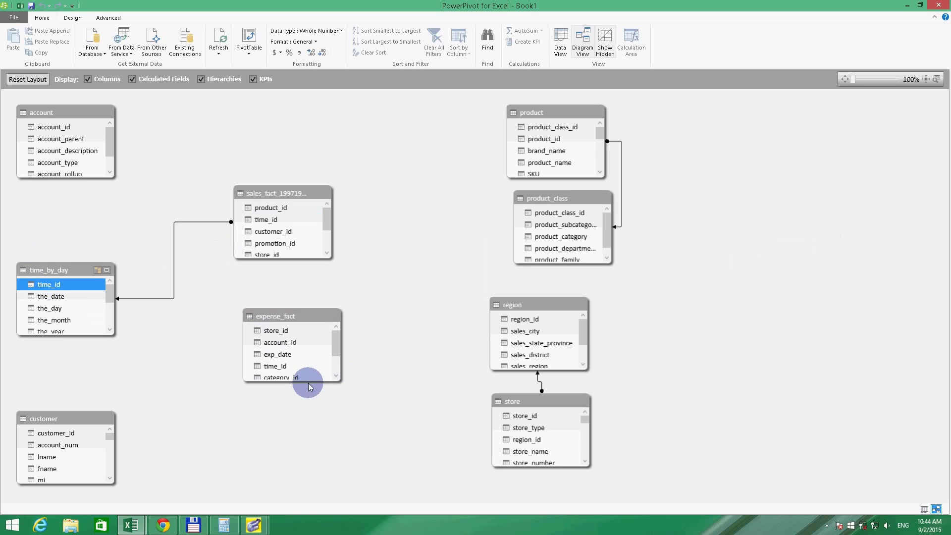
left_click_drag(50, 287, 277, 366)
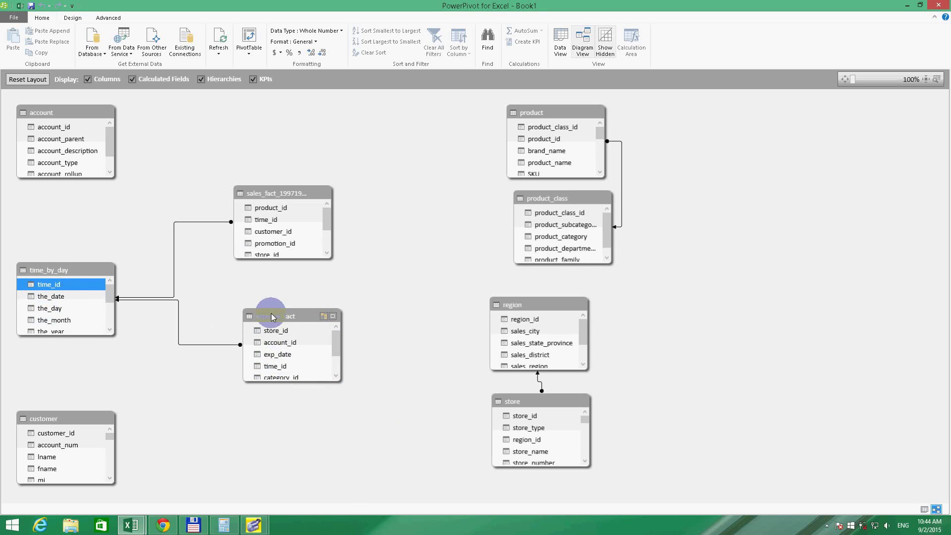
left_click_drag(272, 316, 258, 122)
left_click_drag(266, 206, 263, 306)
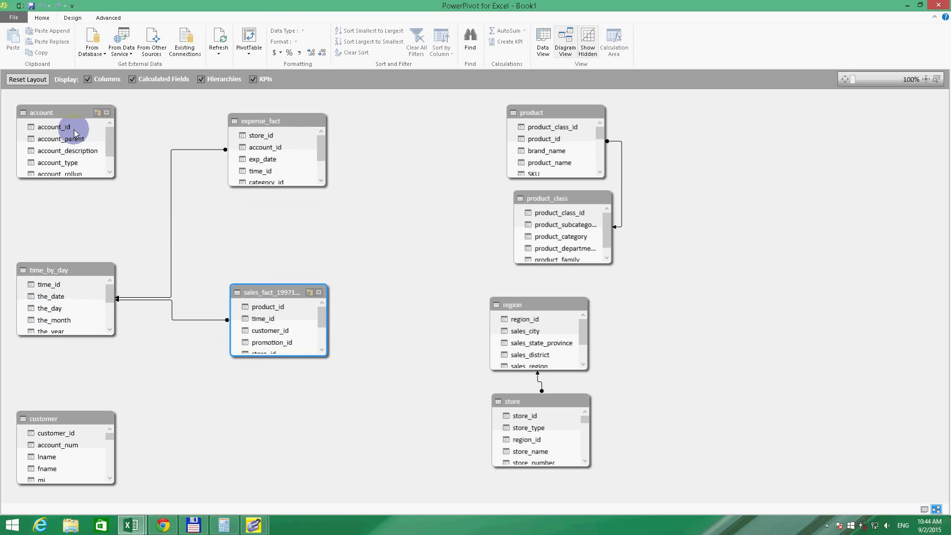
Relate account_id in account to account_id in expense_fact, and customer_id in customer to customer_id in sales_fact_19971998
left_click_drag(68, 128, 266, 143)
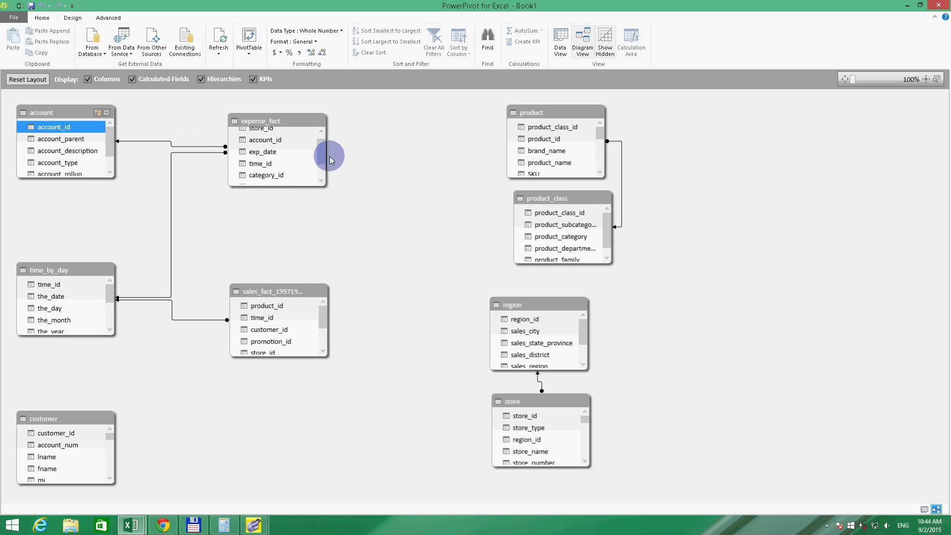
left_click(186, 146)
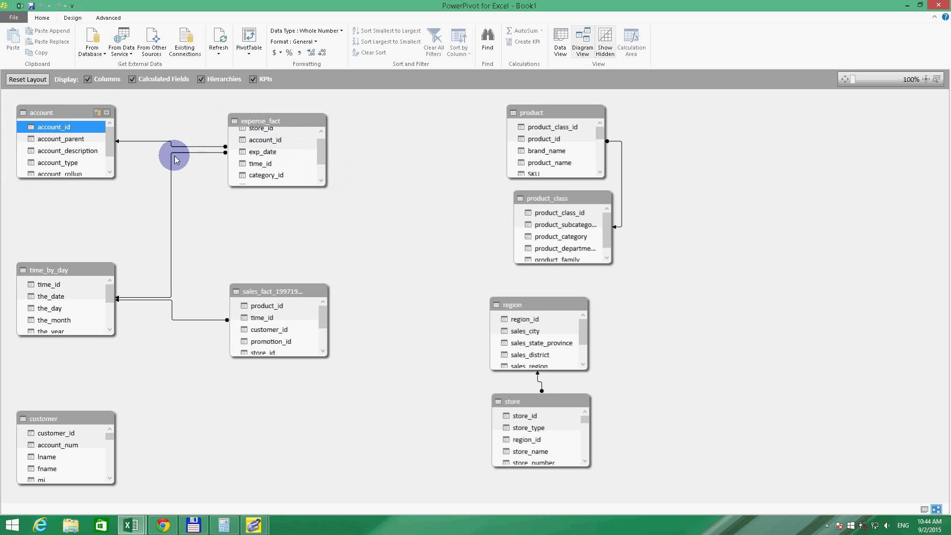
left_click(172, 155)
left_click(181, 146)
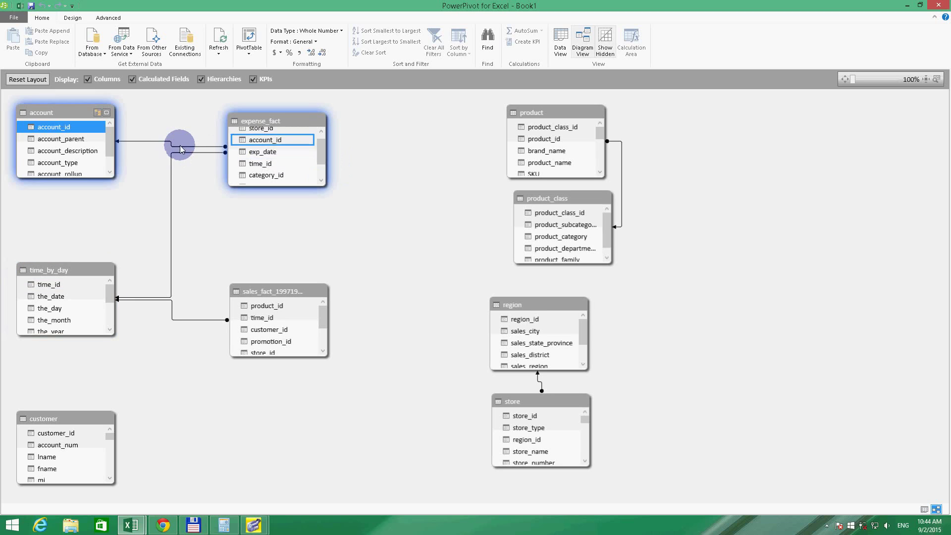
left_click(235, 241)
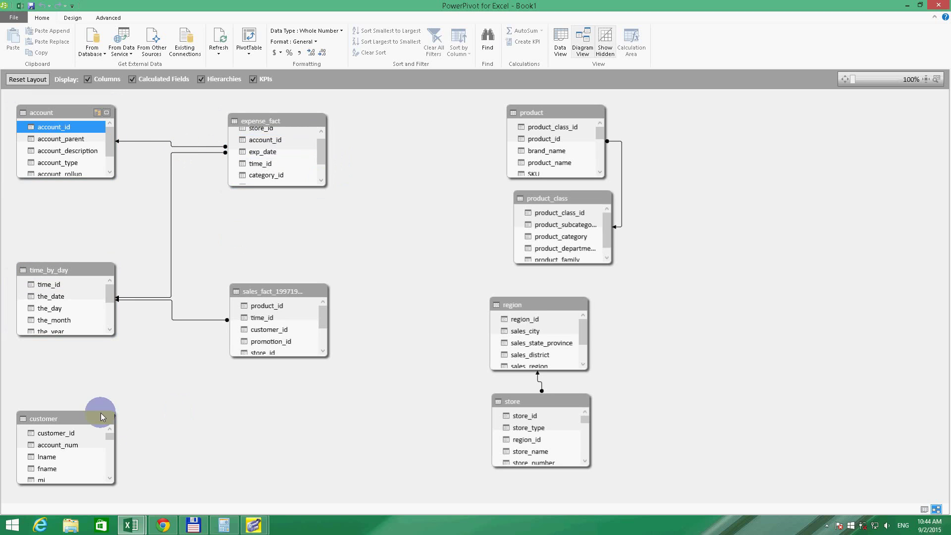
mouse_move(56, 439)
left_mouse_down()
mouse_move(250, 344)
mouse_move(243, 313)
mouse_move(265, 319)
left_mouse_up()
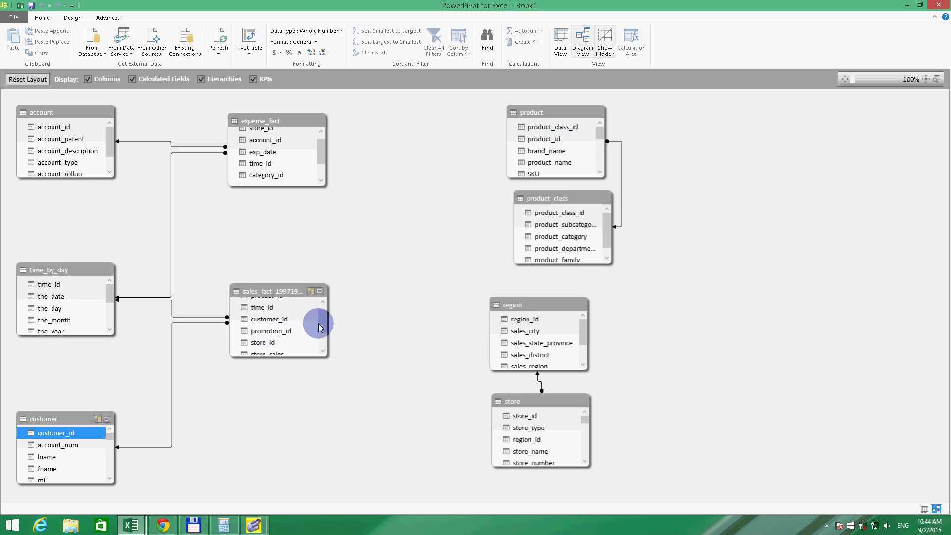
left_click_drag(321, 322, 322, 314)
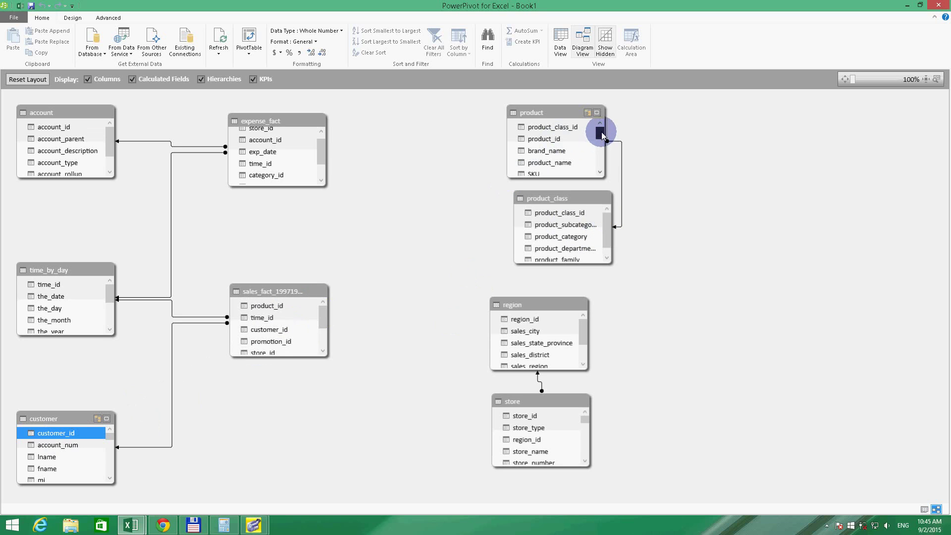
Relate product_id in product to product_id in sales_fact_19971998, and store_id in store to store_id in sales_fact_19971998
mouse_move(562, 142)
left_mouse_down()
mouse_move(248, 255)
mouse_move(276, 304)
mouse_move(294, 305)
left_mouse_up()
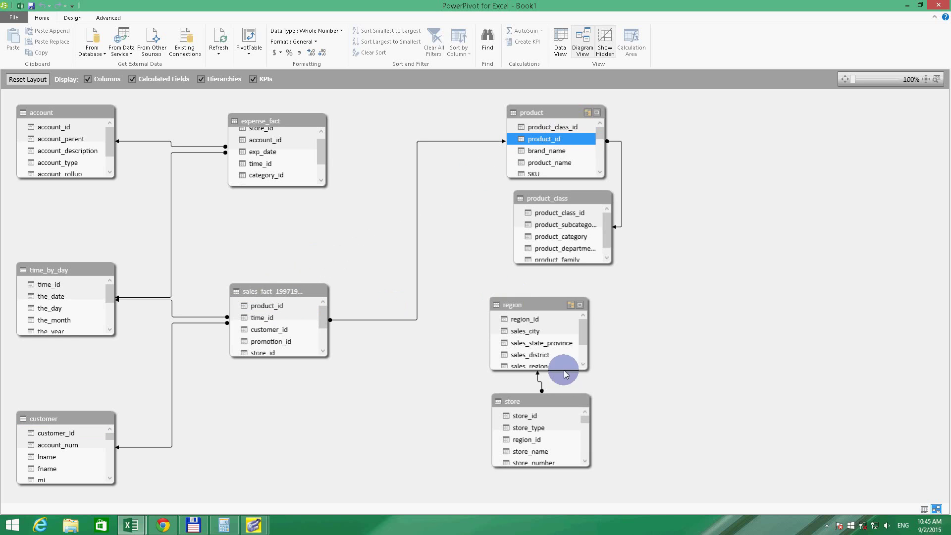
scroll(324, 317, "down", 1)
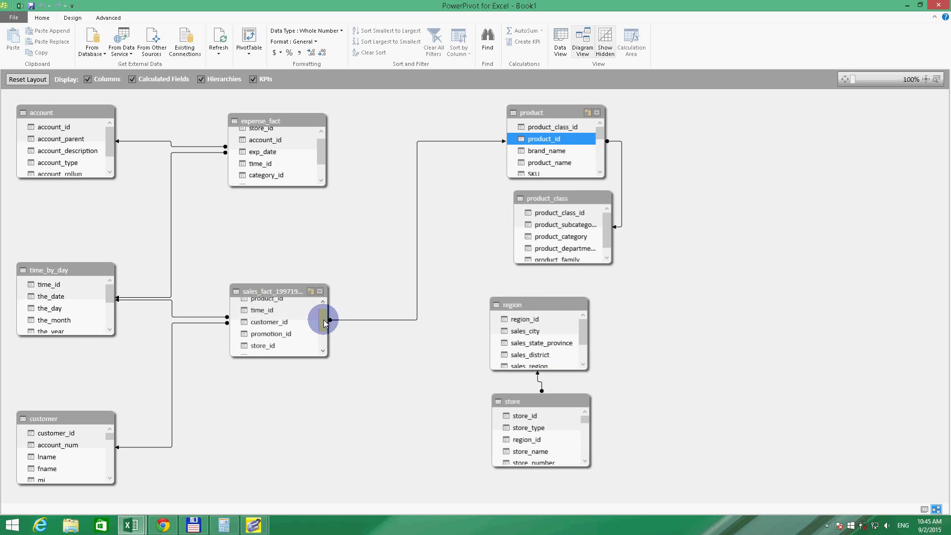
left_click_drag(532, 419, 262, 341)
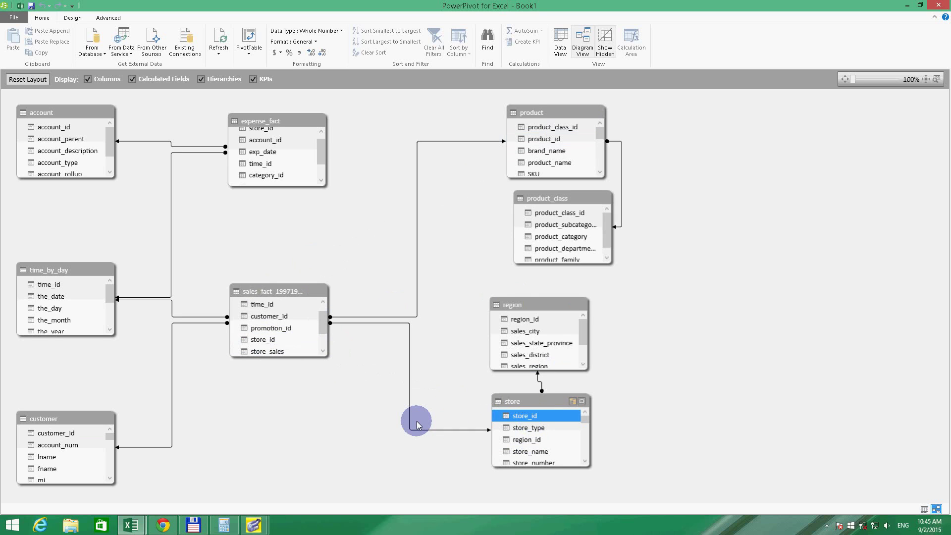
Create a flattened PivotTable from the data model on the existing worksheet at Sheet1 cell A1
left_click(249, 49)
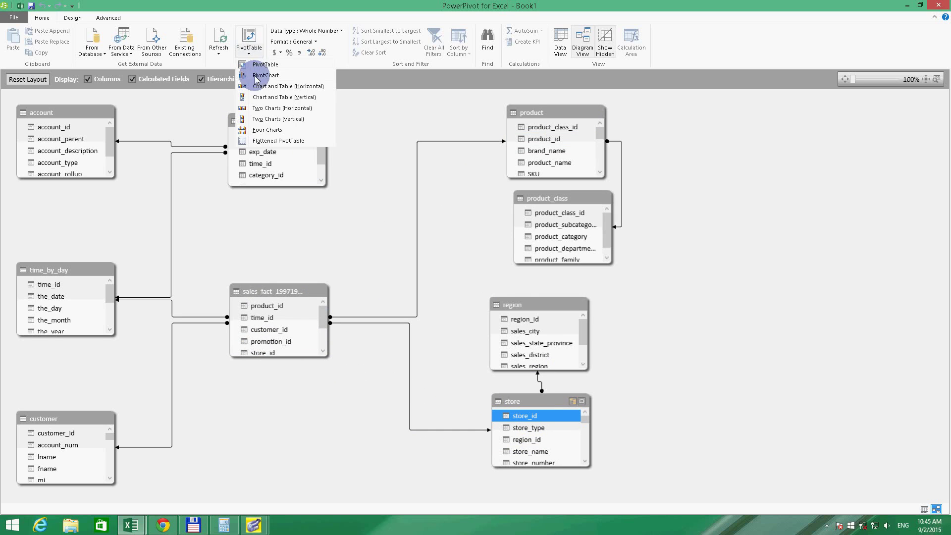
left_click(271, 141)
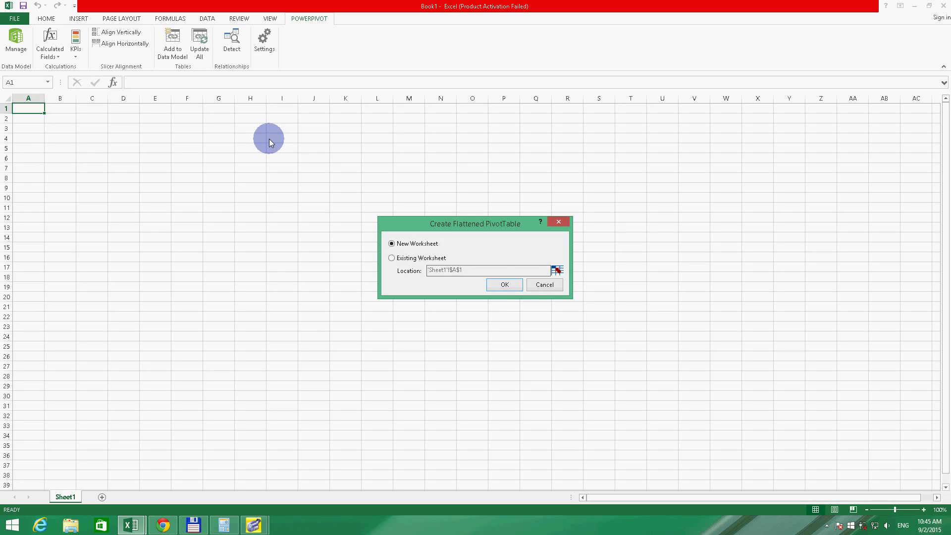
left_click(401, 261)
left_click(501, 283)
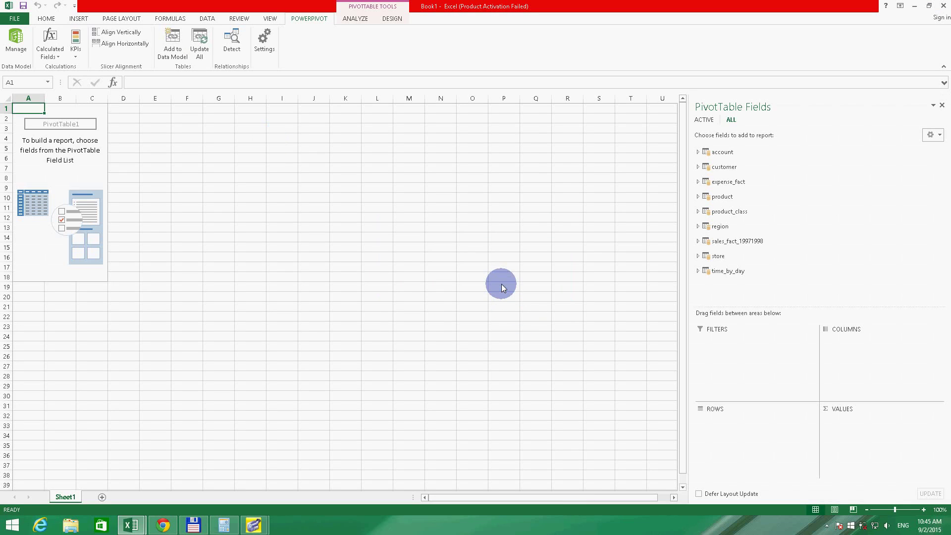
Add store_sales and store_cost from sales_fact_19971998 as values of the PivotTable
left_click(730, 263)
left_click(703, 242)
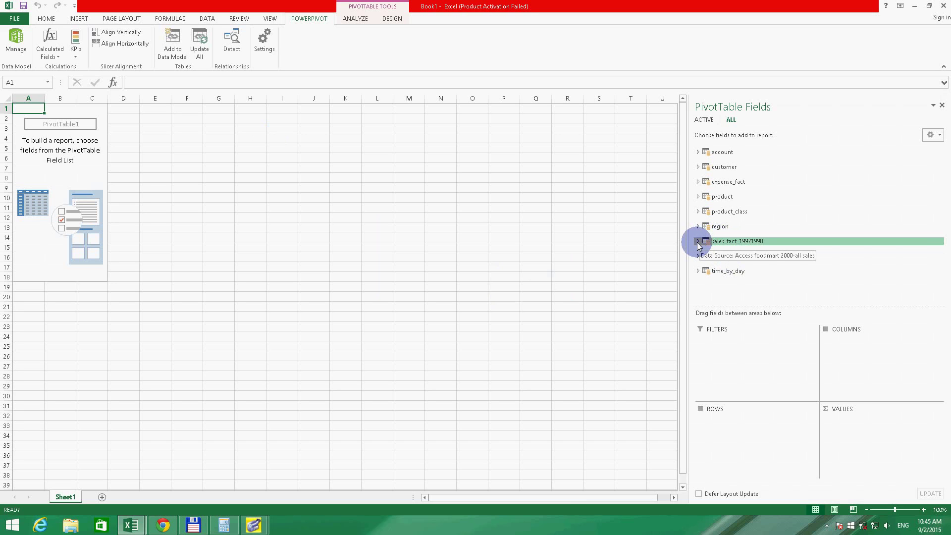
left_click(698, 242)
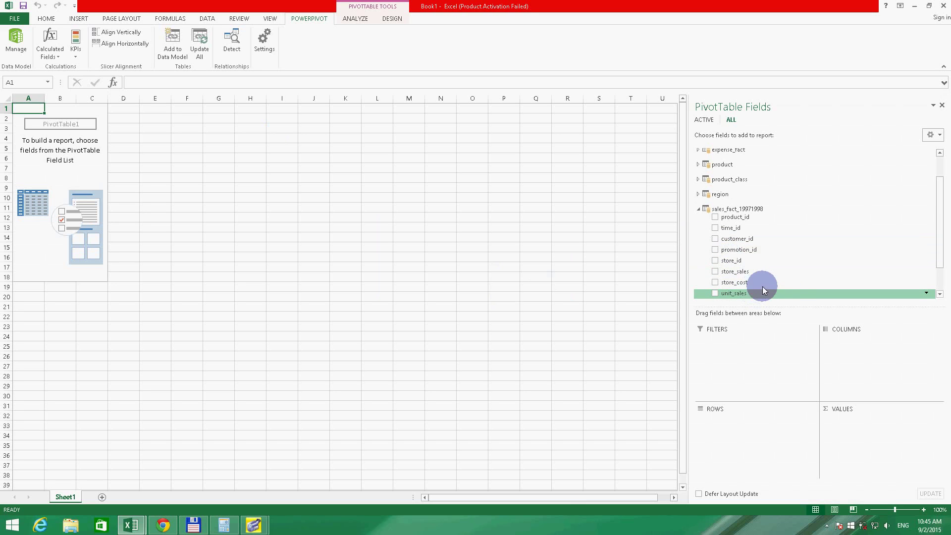
left_click(715, 272)
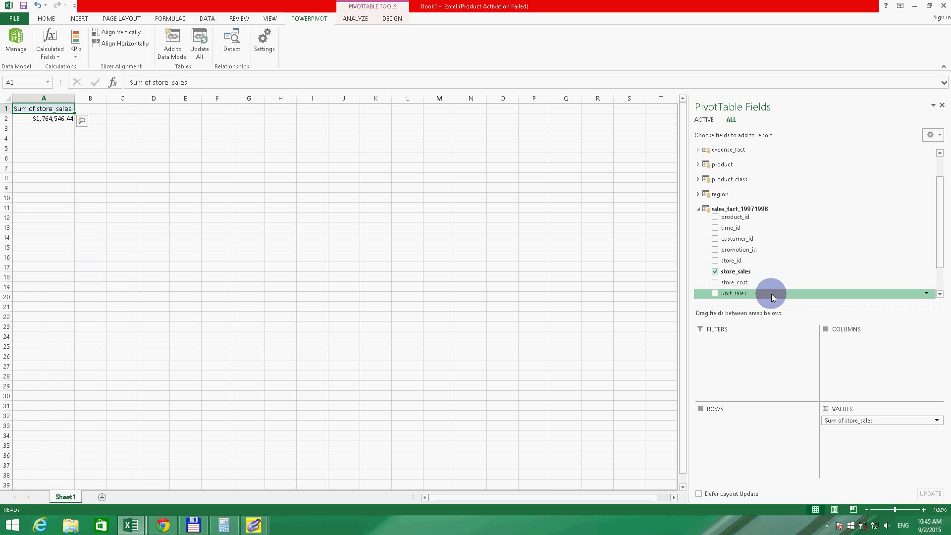
left_click(715, 282)
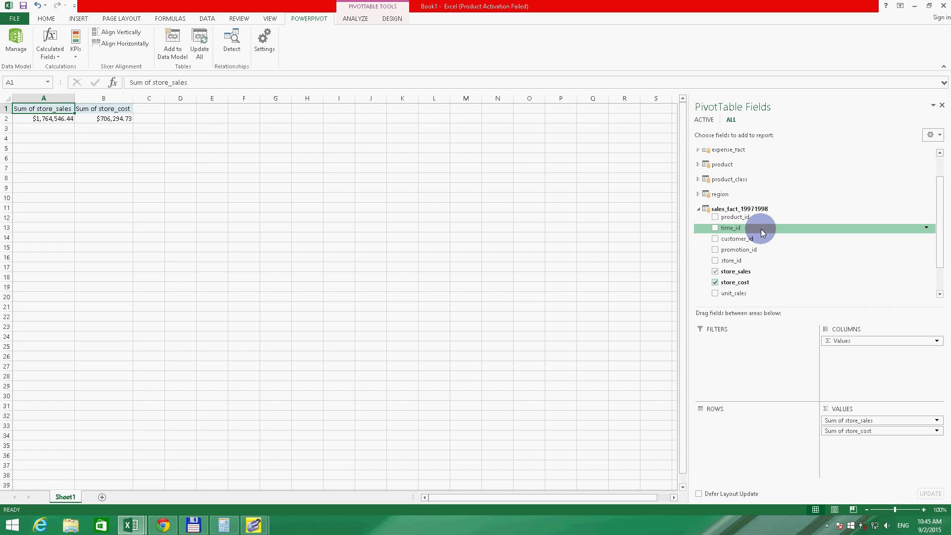
Add the_year and the_month from time_by_day to the PivotTable rows, with the_year first
left_click_drag(935, 205, 938, 250)
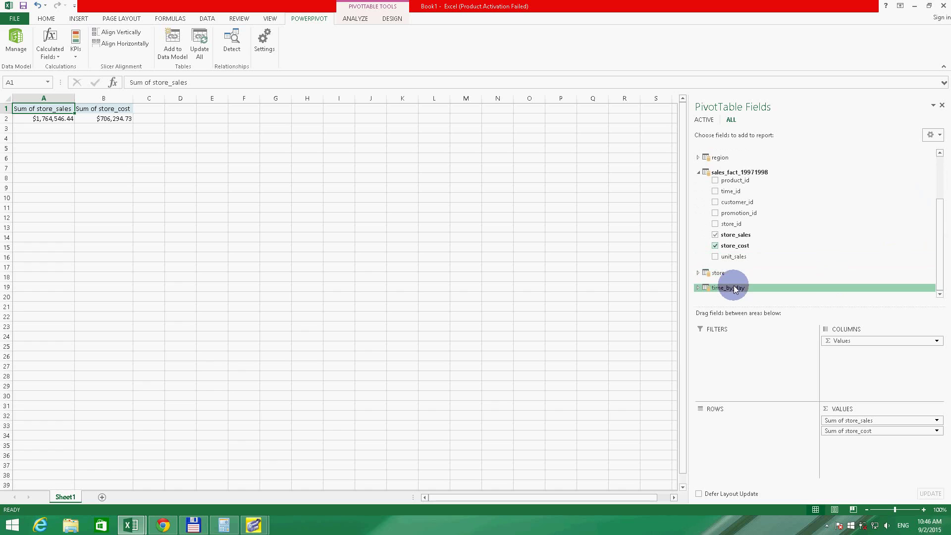
left_click(698, 289)
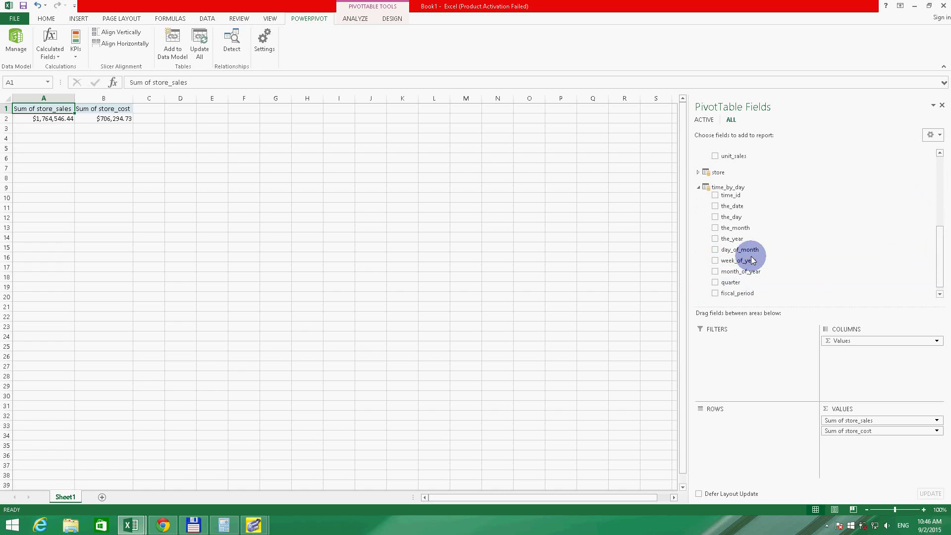
left_click_drag(755, 246, 739, 428)
left_click(151, 118)
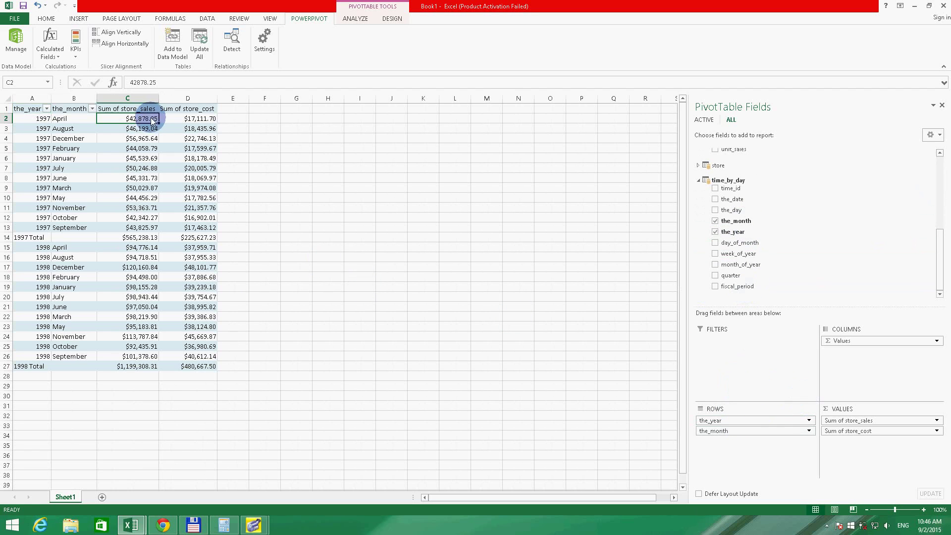
Switch to the PowerPivot window and show the tables in Data View
left_click(128, 527)
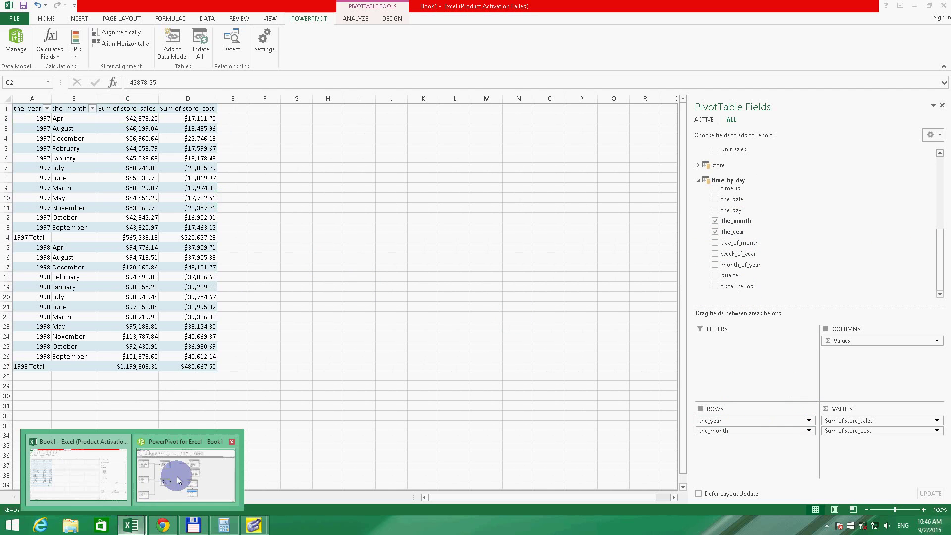
left_click(178, 479)
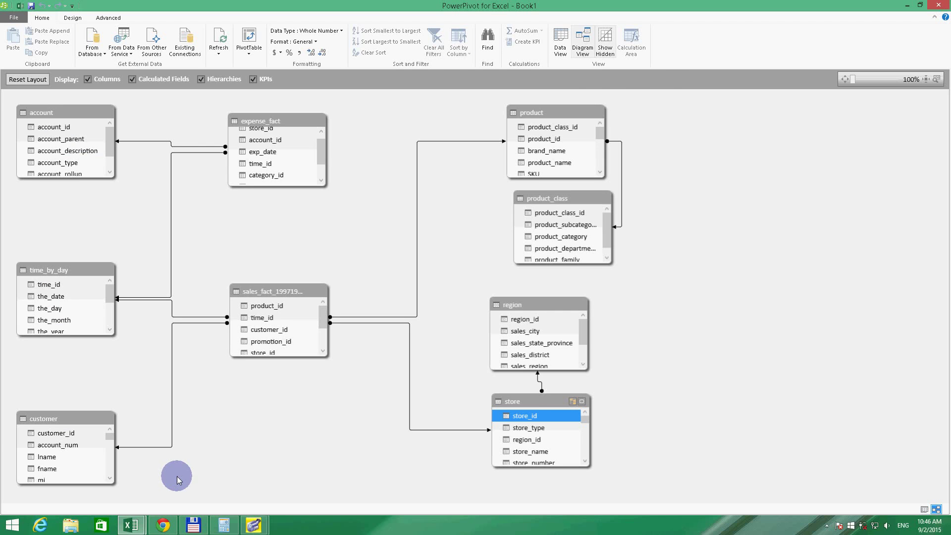
left_click(560, 42)
left_click(27, 449)
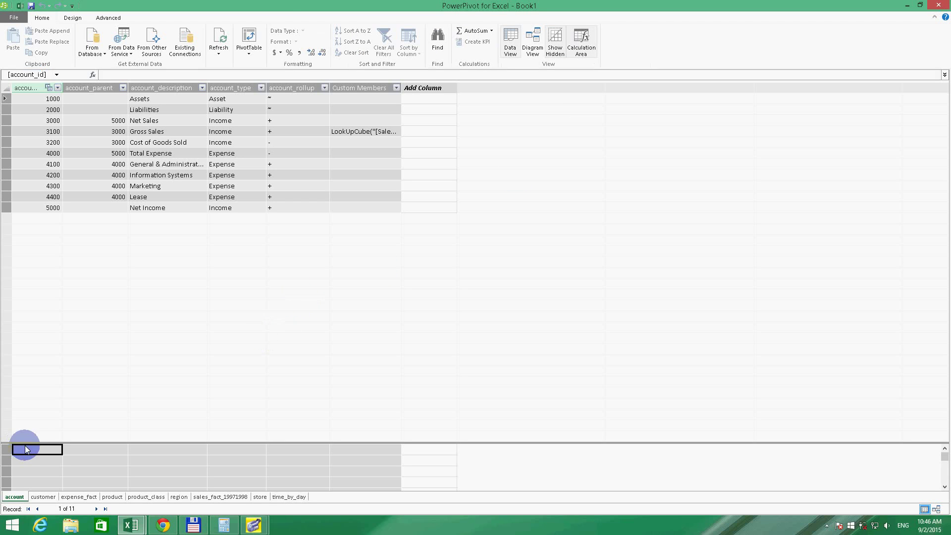
In sales_fact_19971998, add the measure total_store_sales:=sum(sales_fact_19971998[store_sales]) below store_sales, and widen that column
left_click(302, 452)
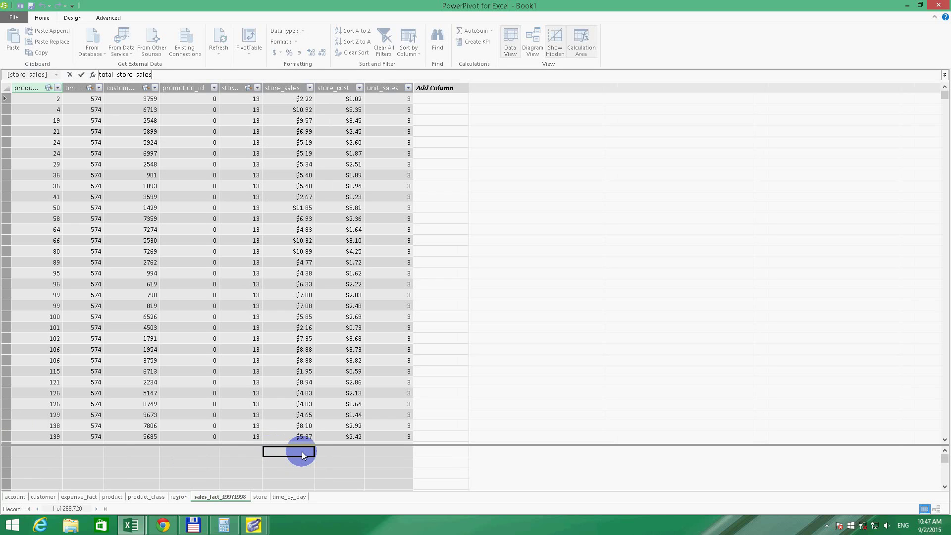
type("total_store_sales:= sum(")
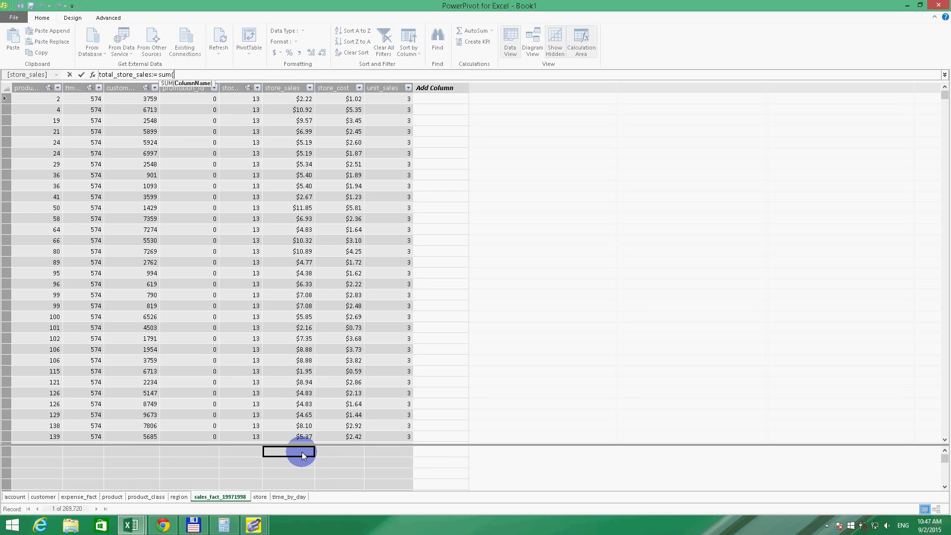
type("sale")
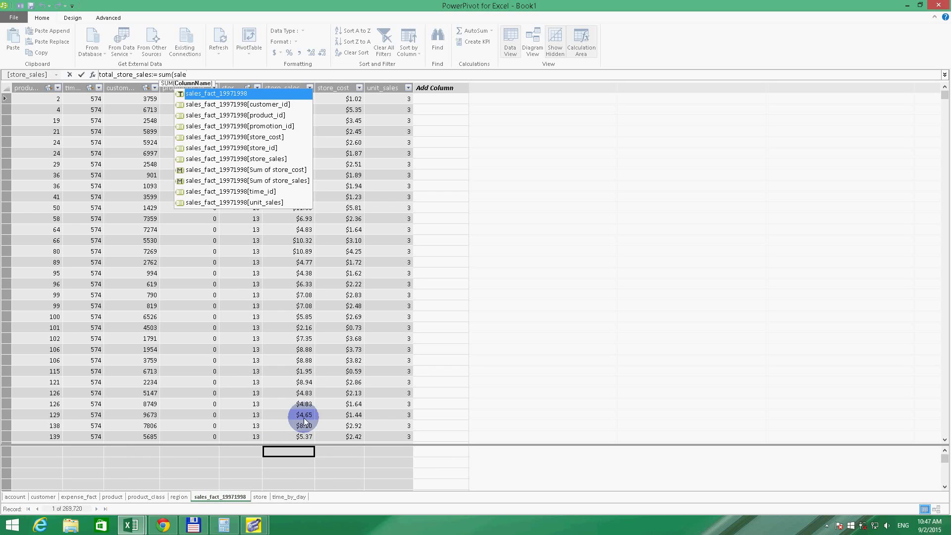
double_click(271, 159)
type(")")
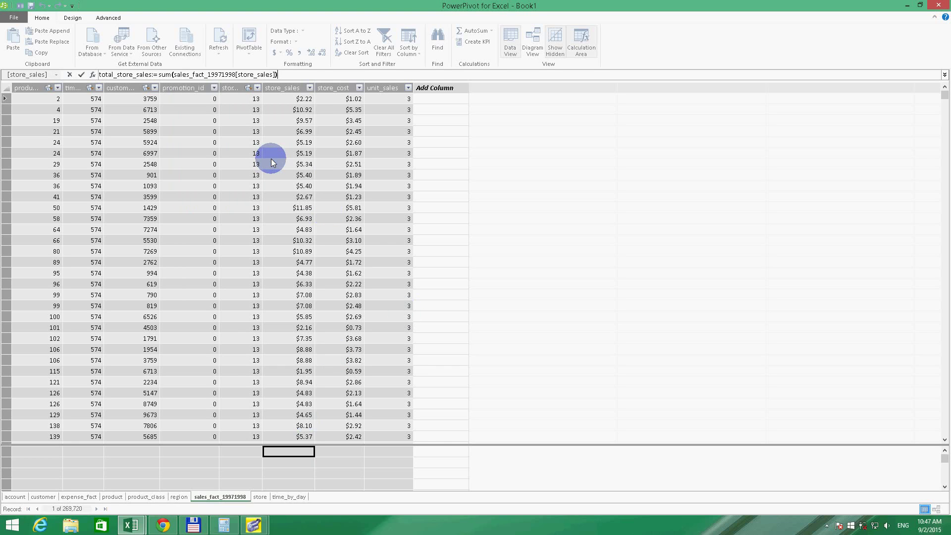
key("Return")
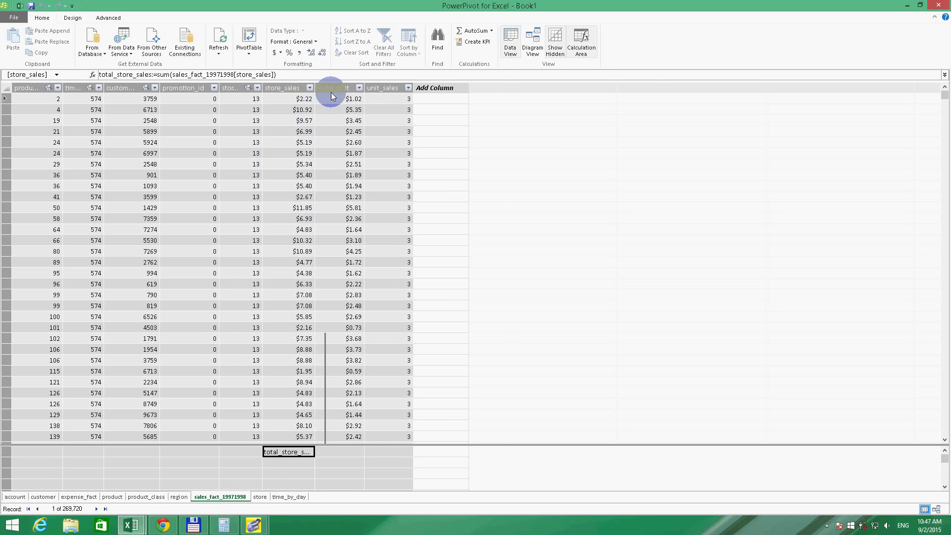
left_click_drag(331, 92, 358, 92)
Add the measure total_store_cost:=sum(sales_fact_19971998[store_cost]) in the cell below total_store_sales
left_click(290, 463)
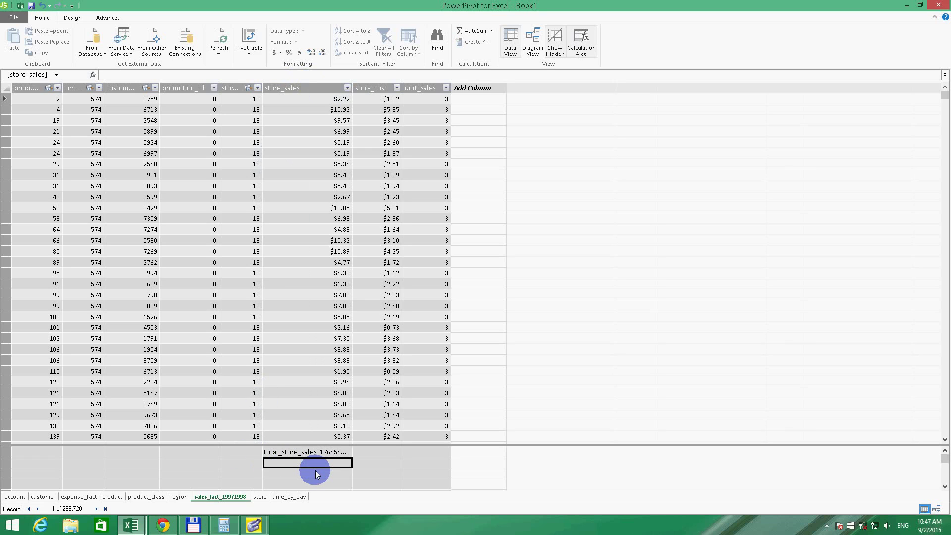
type("total_store_cost:")
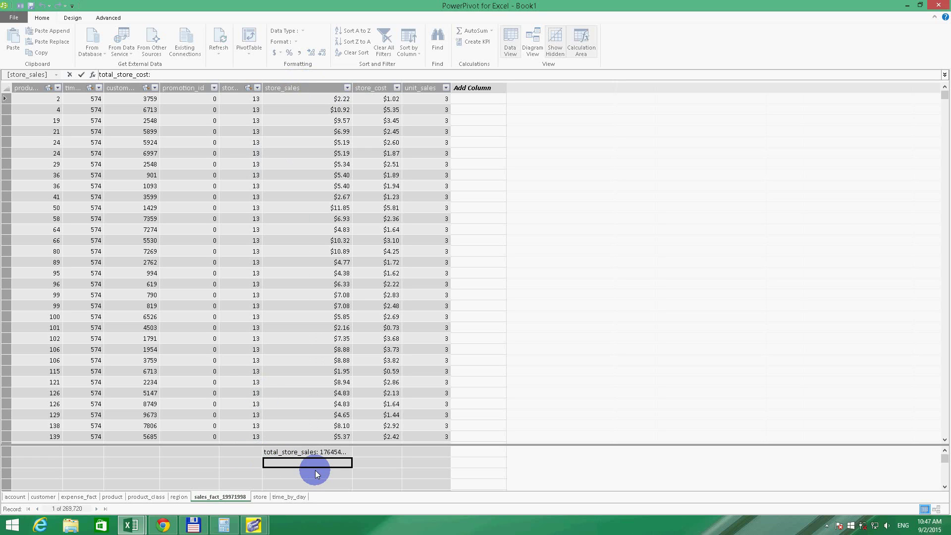
type("=sum(")
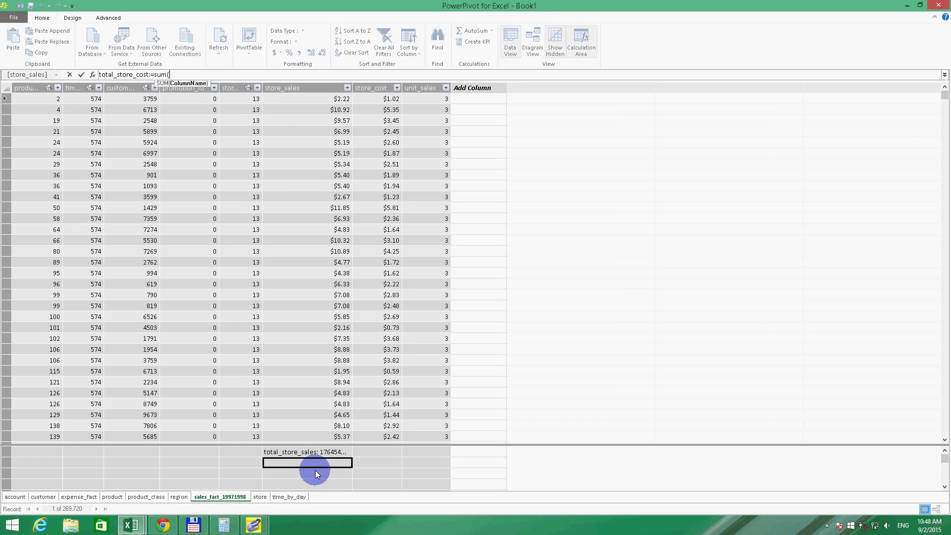
type("sale")
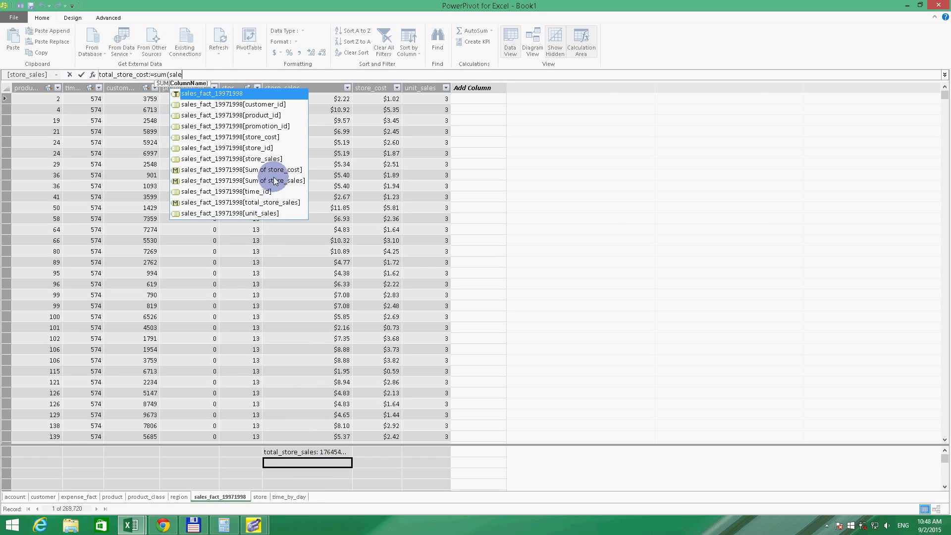
left_click(276, 136)
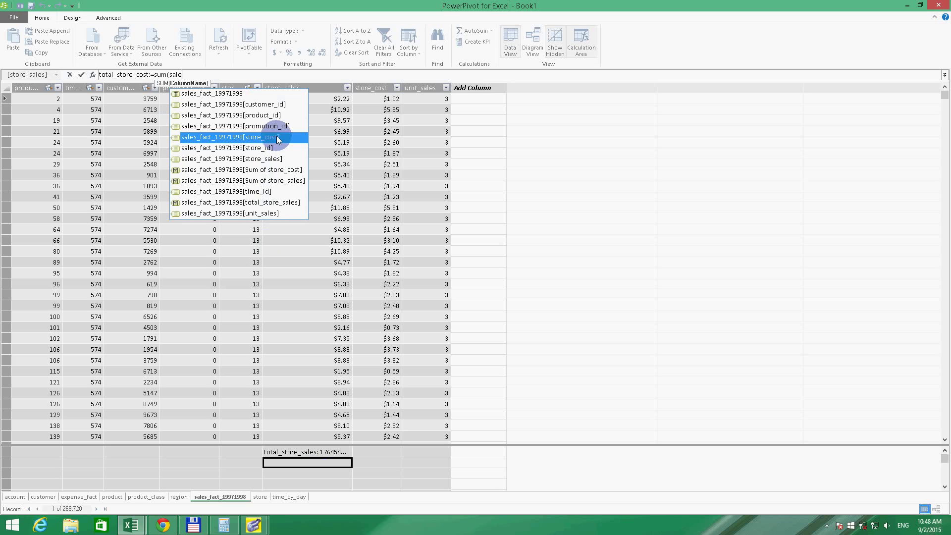
double_click(276, 137)
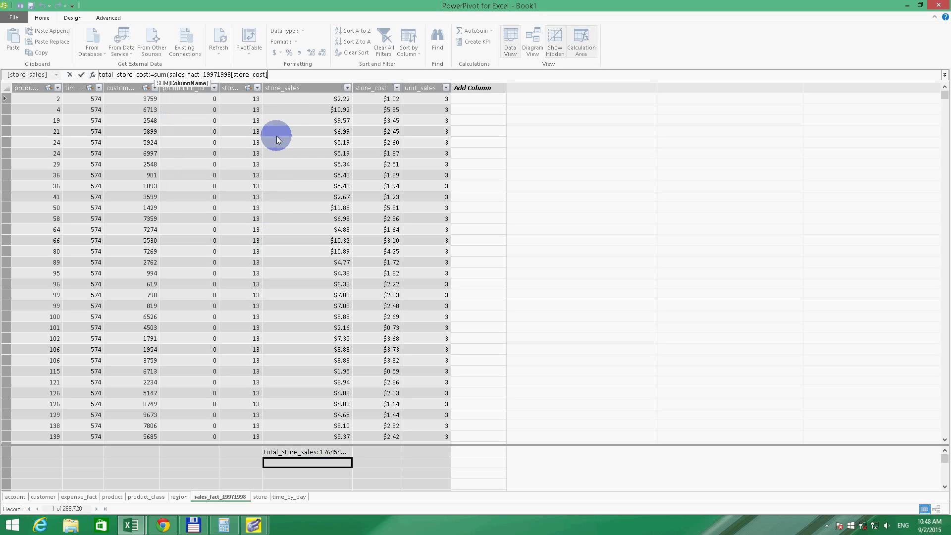
type(")")
key("Return")
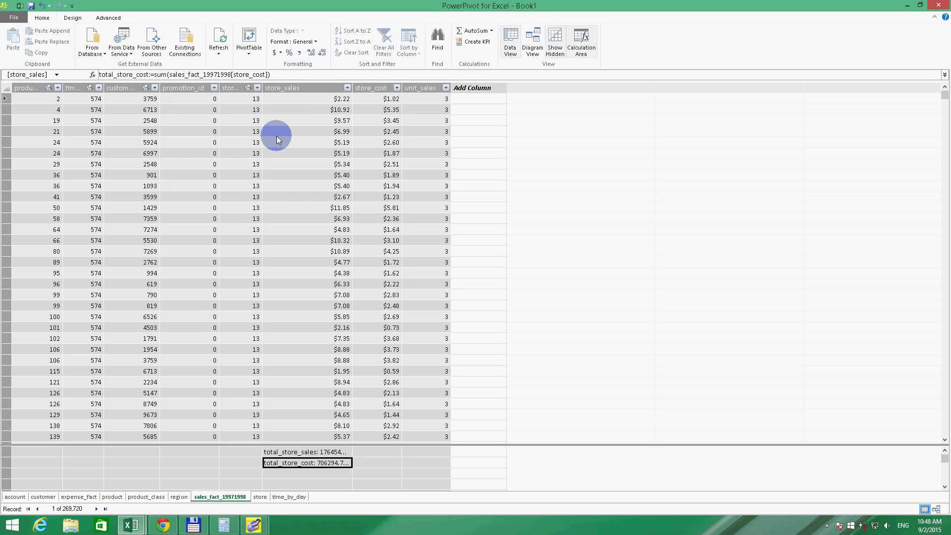
Add the measure store_gross_profit:=[total_store_sales]-[total_store_cost] in the cell below total_store_cost
type("store_gross_profit")
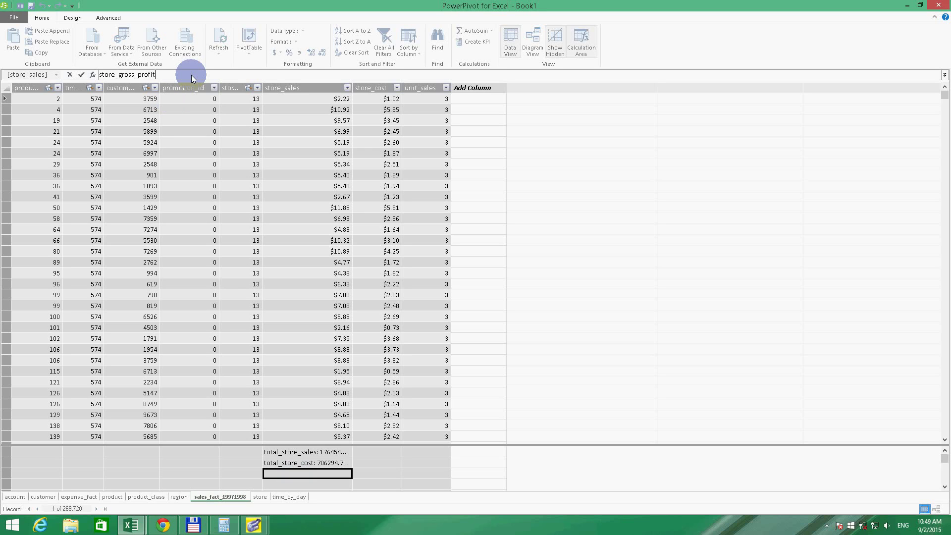
type(":=")
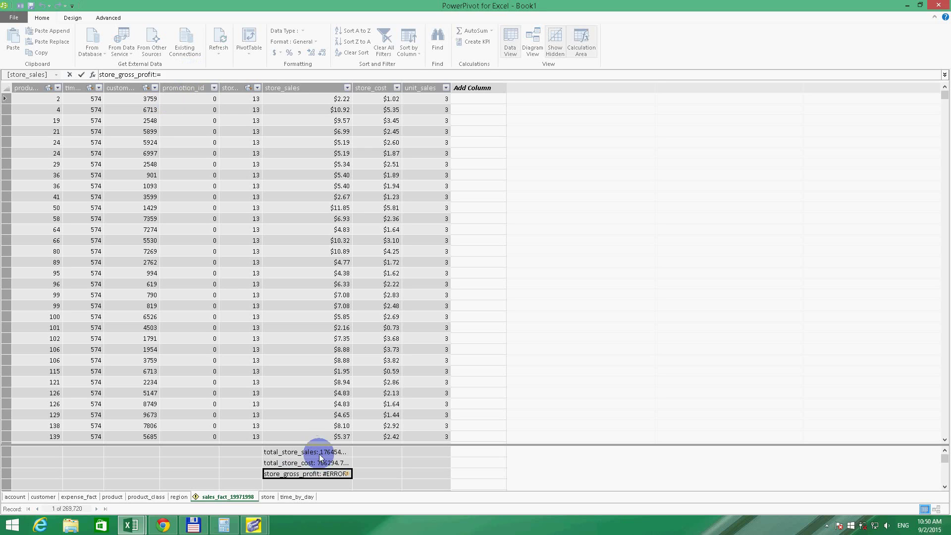
left_click(319, 454)
type("-")
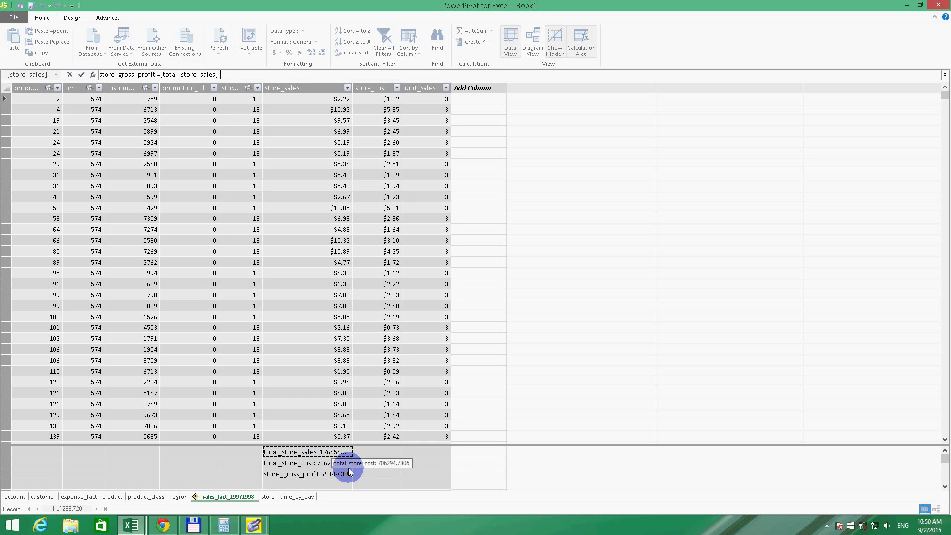
left_click(308, 463)
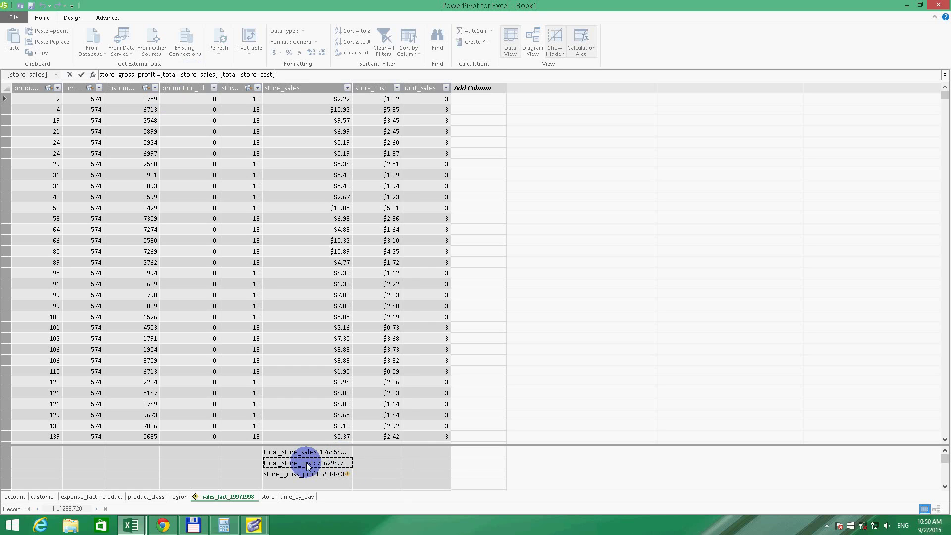
key("Return")
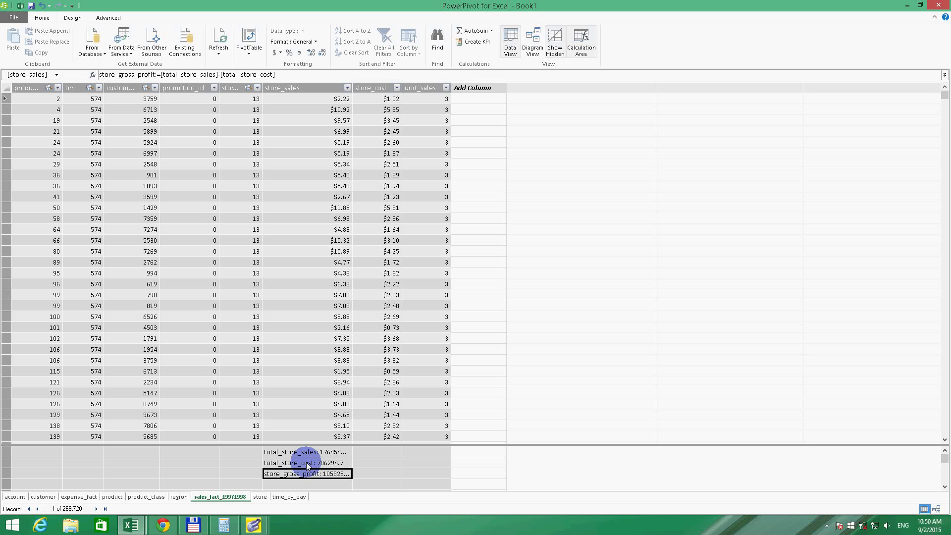
Filter the store_id column of sales_fact_19971998 to store 24 only
left_click(306, 452)
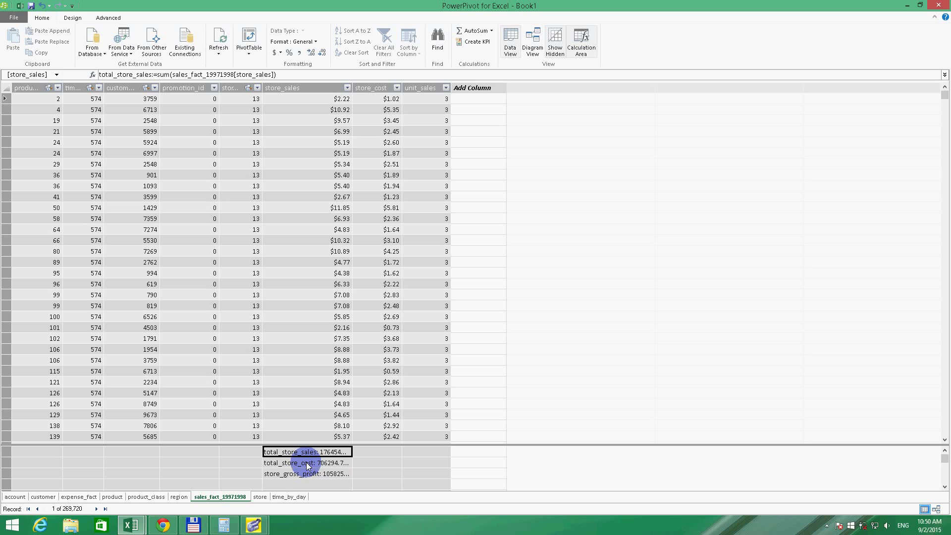
left_click(257, 88)
left_click(163, 165)
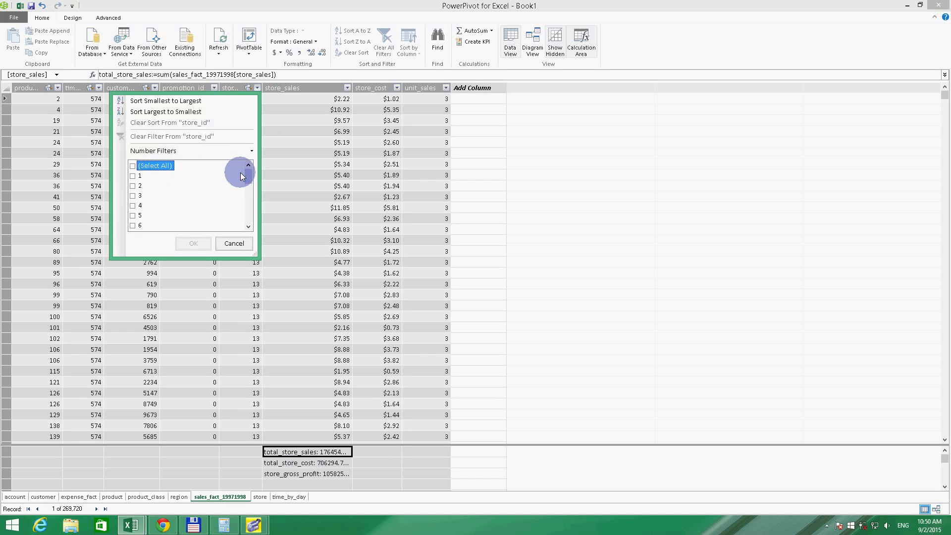
left_click_drag(247, 174, 248, 223)
left_click(133, 225)
left_click(193, 244)
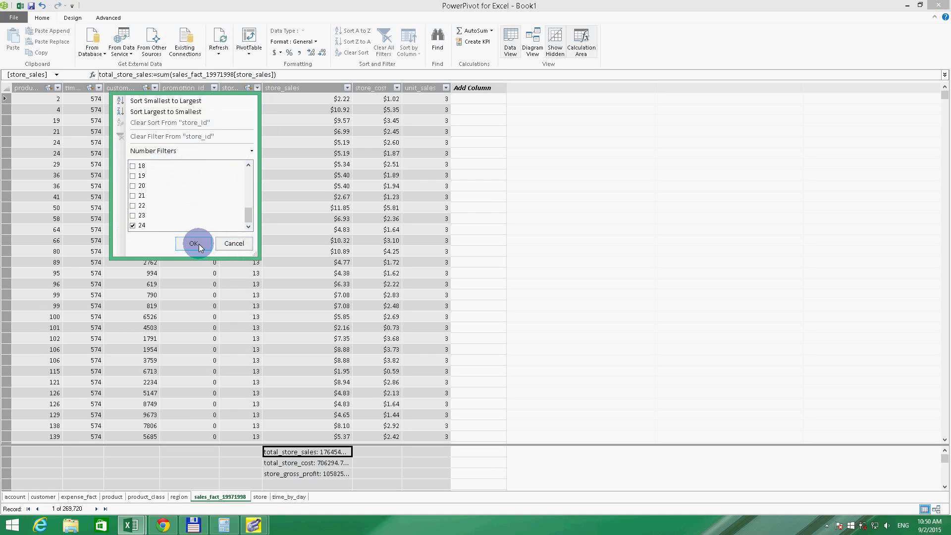
Restore all stores in the store_id column filter
left_click(257, 88)
left_click(147, 167)
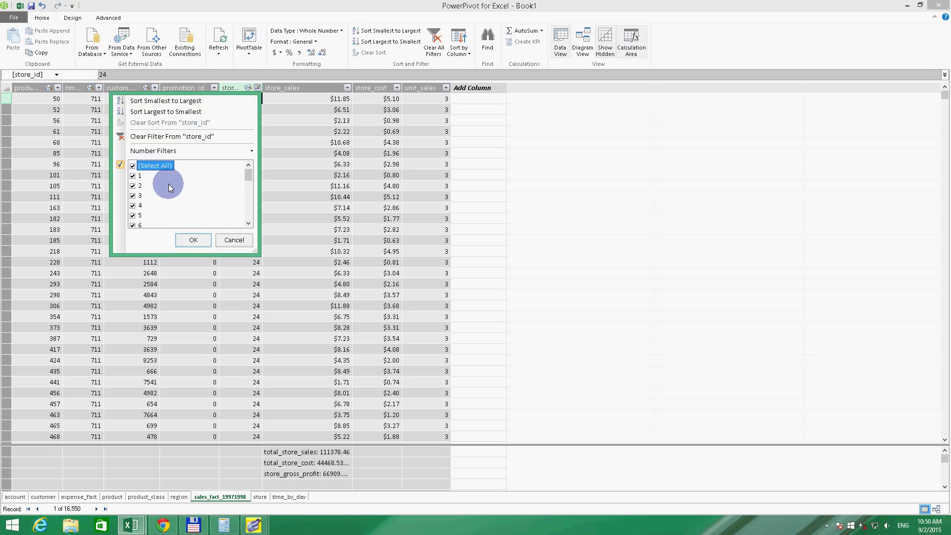
left_click(193, 240)
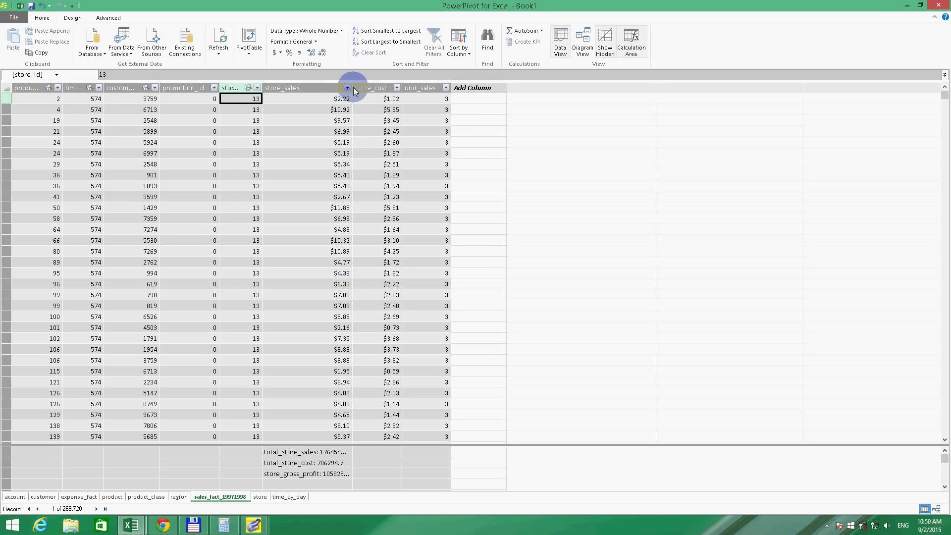
Widen store_sales and, below store_gross_profit, add the measure gross_rate:=([total_store_sales]-[total_store_cost])/[total_store_sales]
left_click_drag(352, 87, 397, 97)
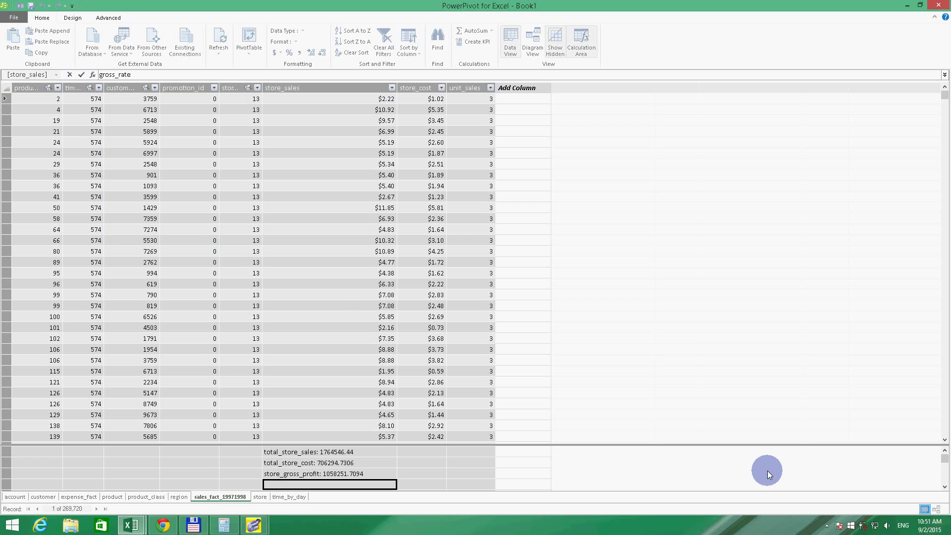
type("=")
left_click(333, 452)
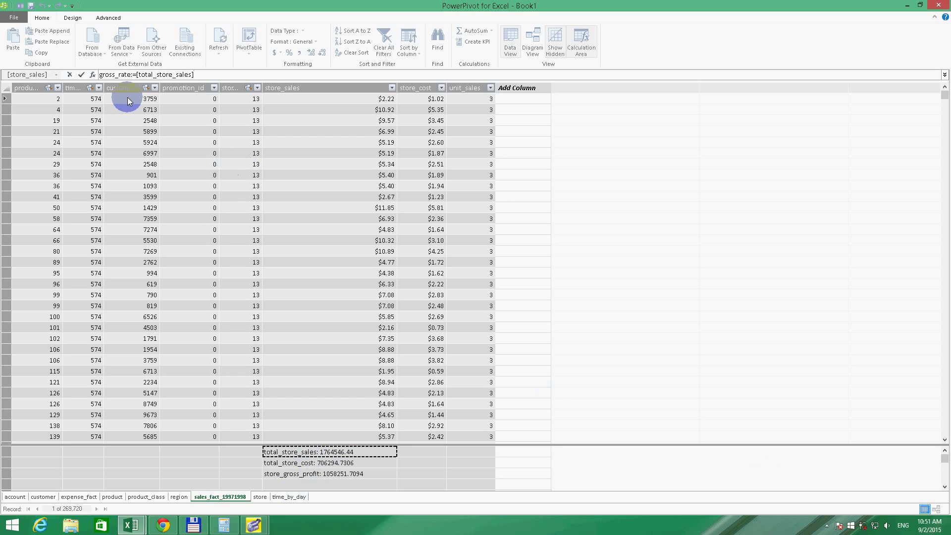
left_click(137, 74)
type("(")
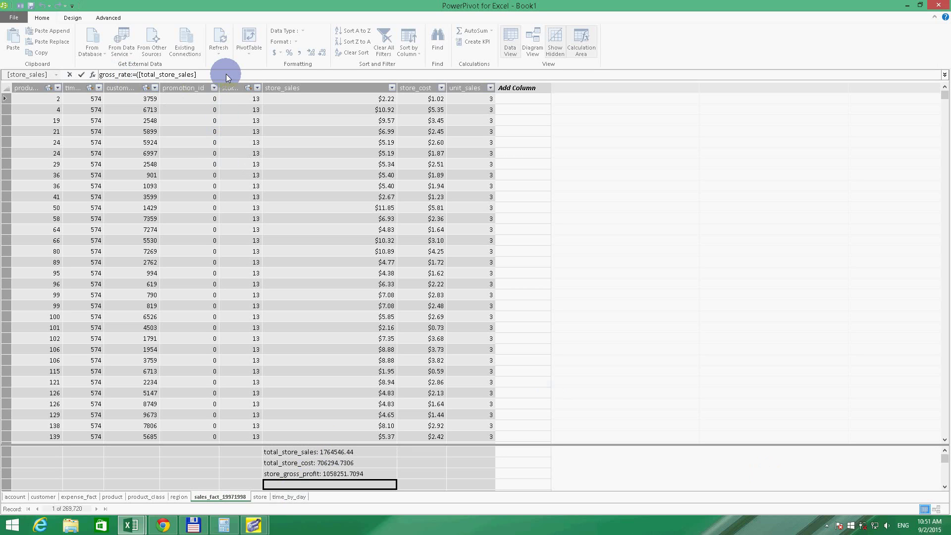
type("-")
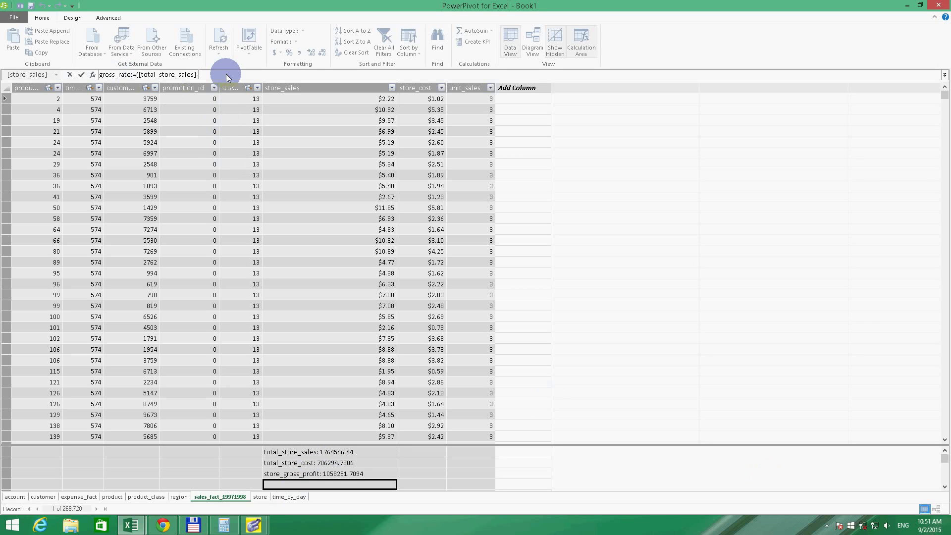
left_click(352, 462)
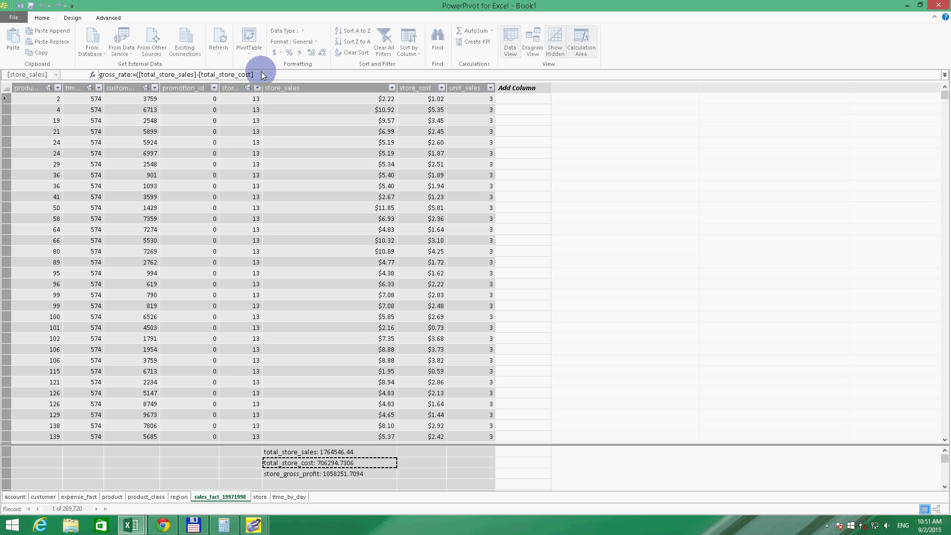
type(")/")
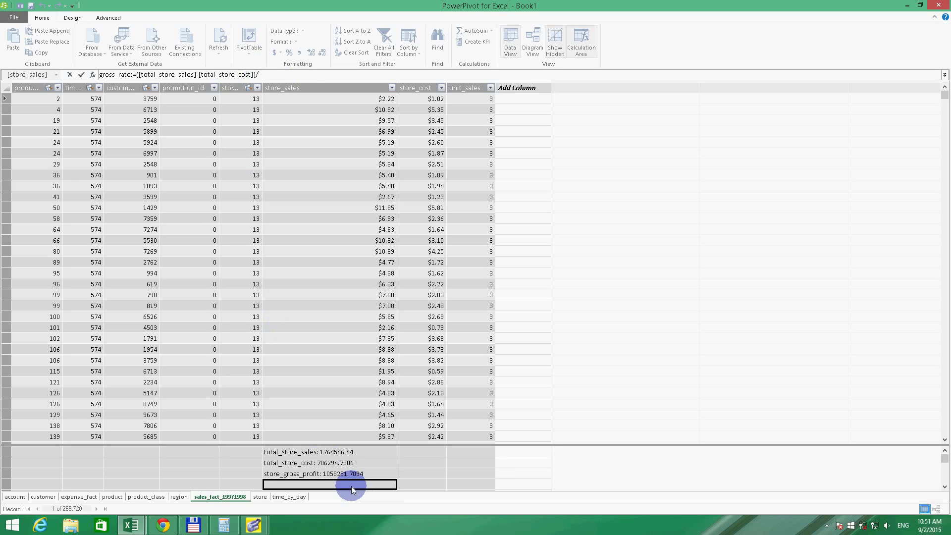
left_click(339, 453)
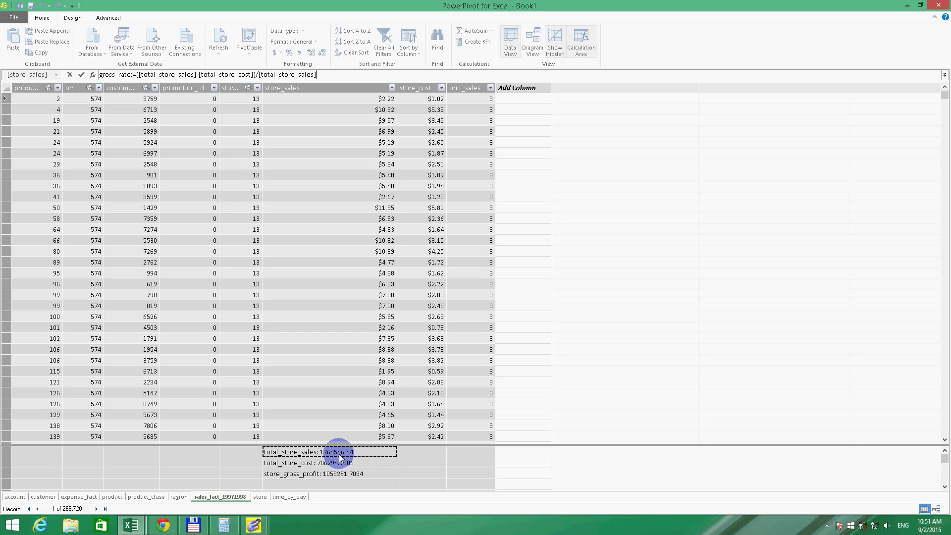
key("Return")
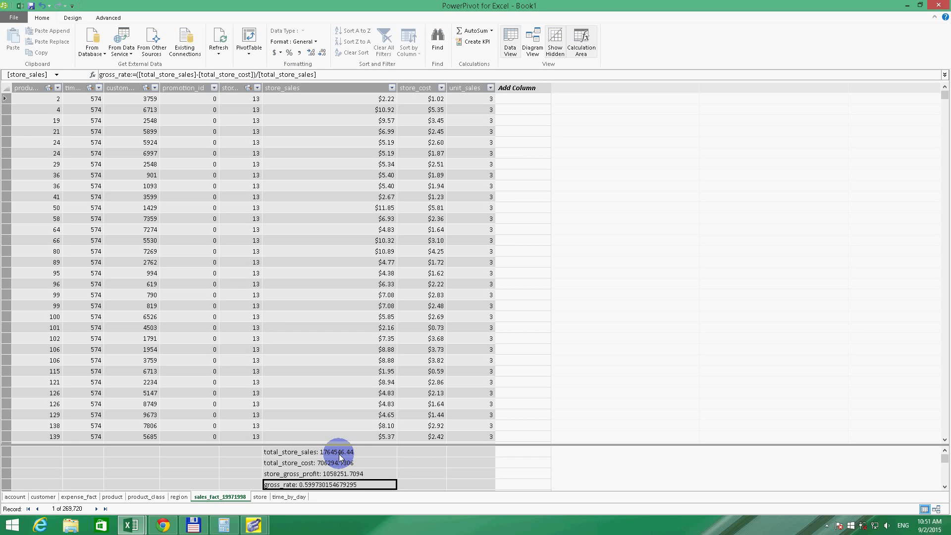
Format the gross_rate measure with the Number category as a Decimal Number with 2 decimal places
right_click(340, 484)
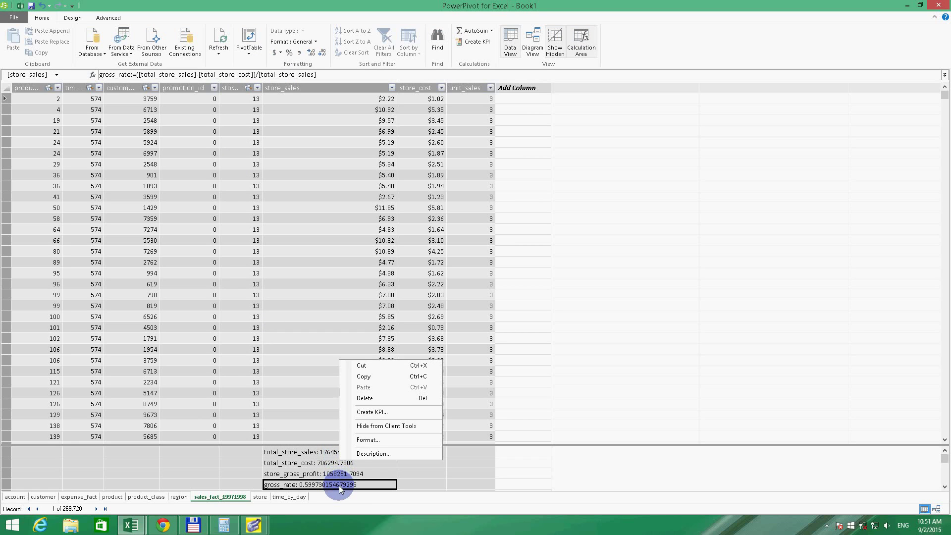
left_click(381, 442)
left_click(391, 253)
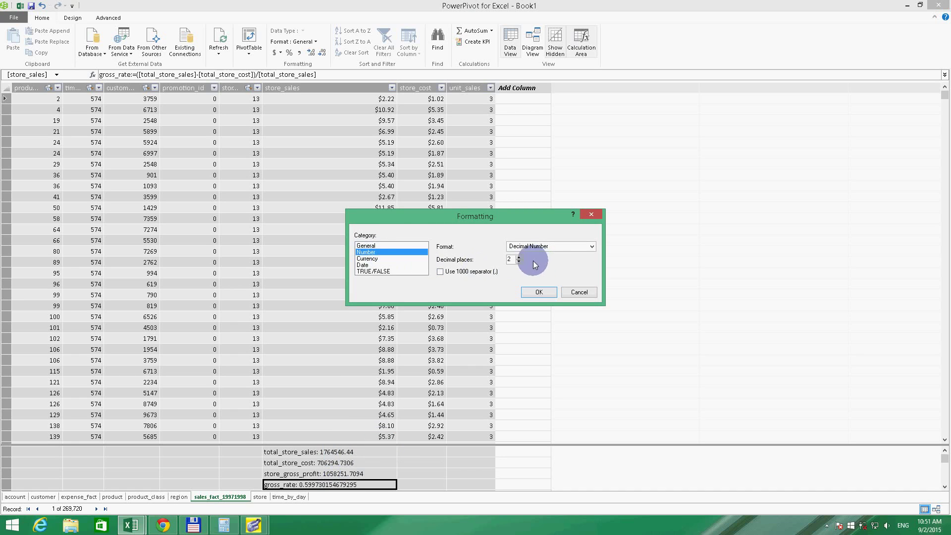
left_click(532, 291)
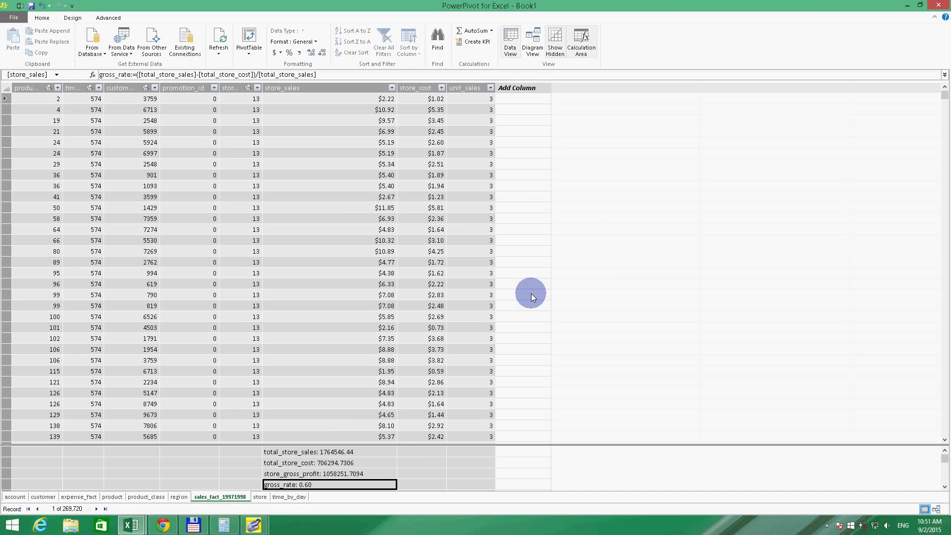
Change the gross_rate measure's number format to Percentage with 2 decimal places
right_click(320, 483)
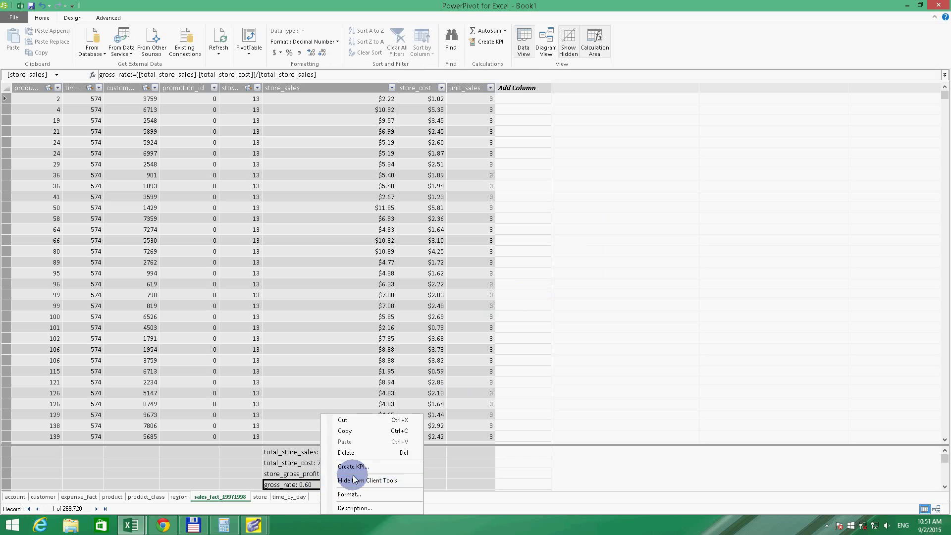
left_click(367, 479)
left_click(591, 247)
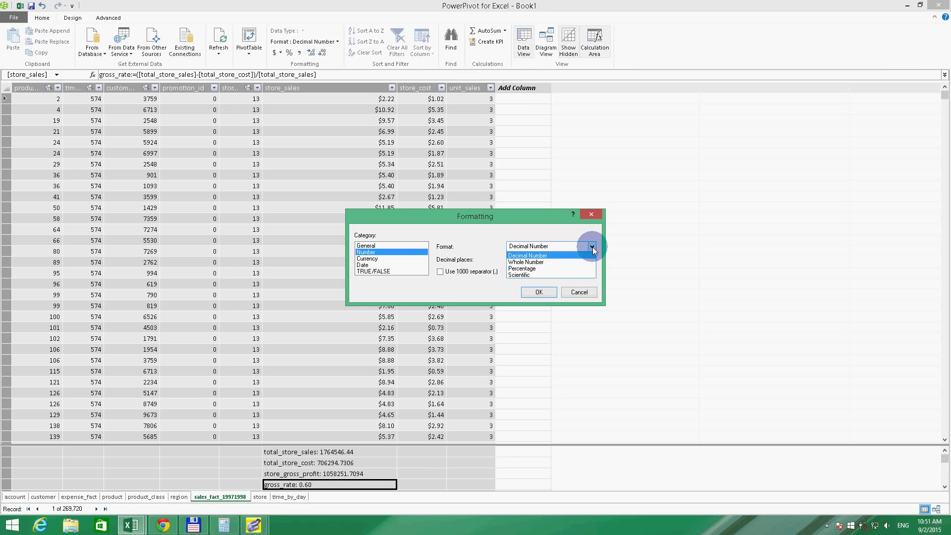
left_click(544, 268)
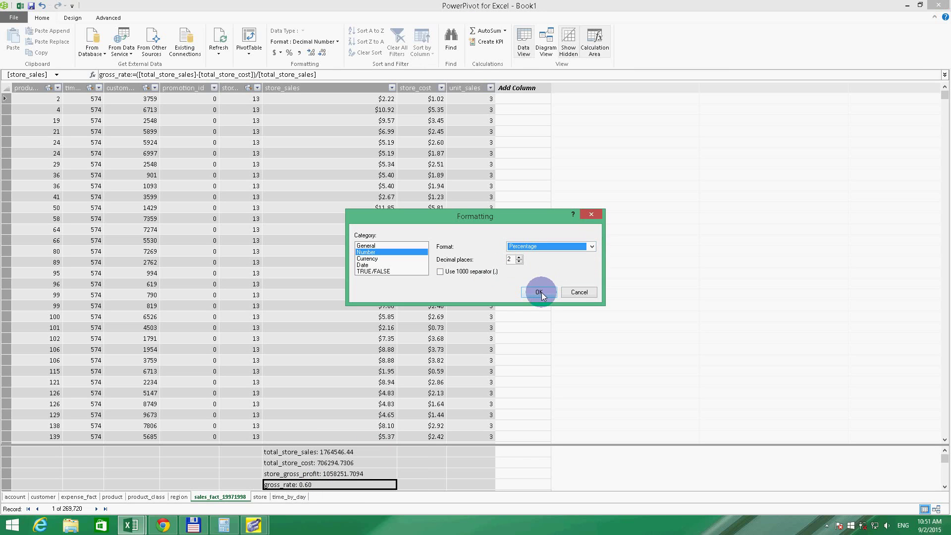
left_click(542, 292)
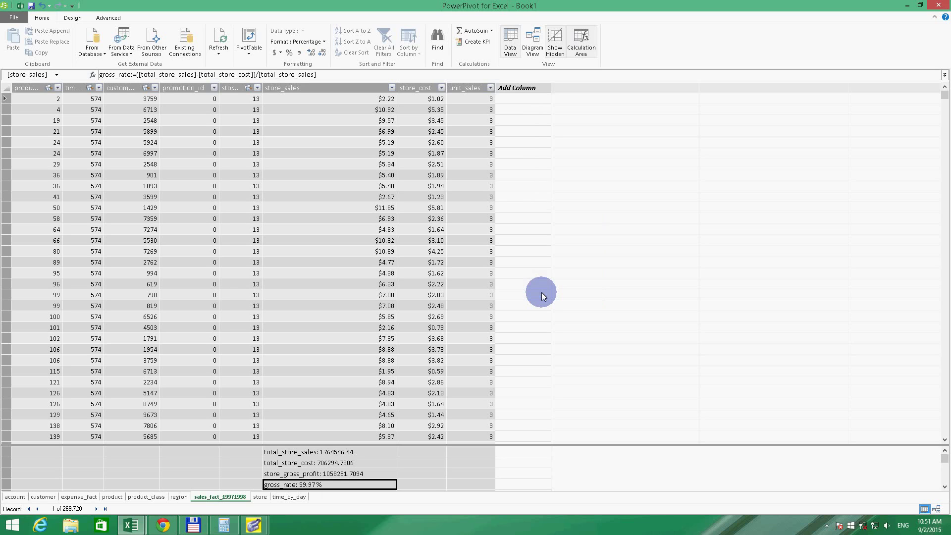